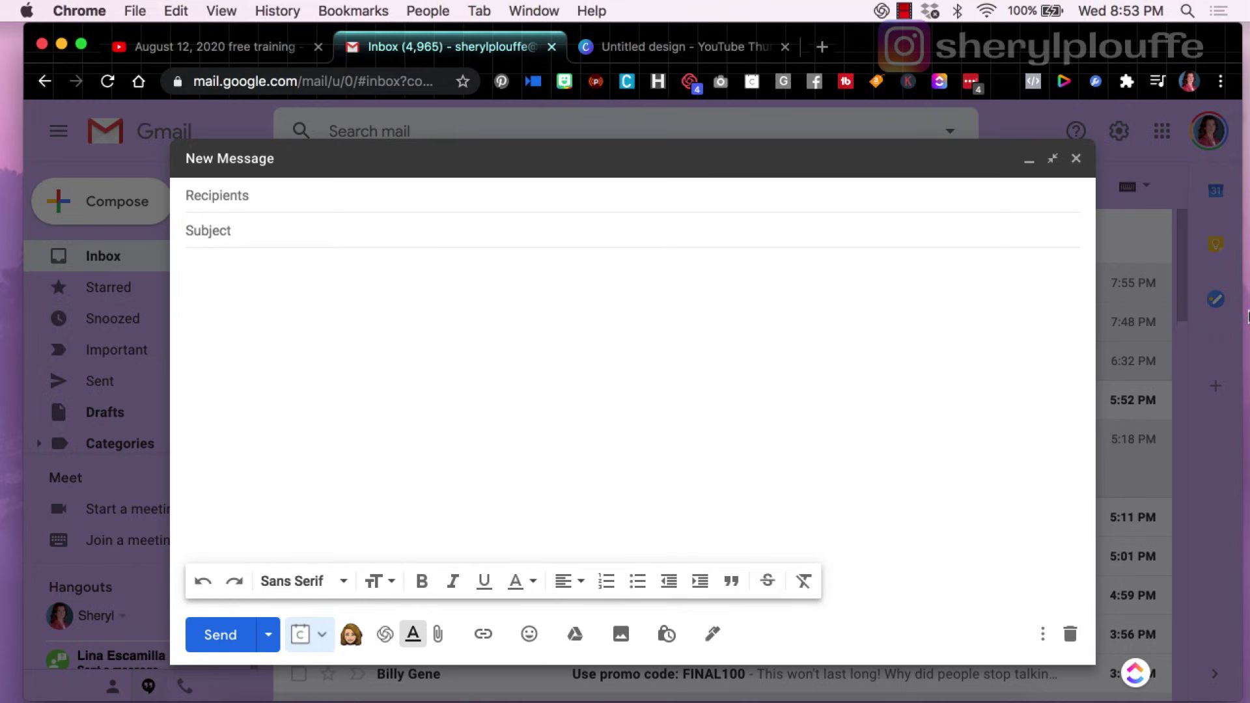
Switch to the 'August 12, 2020 free training' YouTube tab, leaving the blank Gmail message open
click(264, 46)
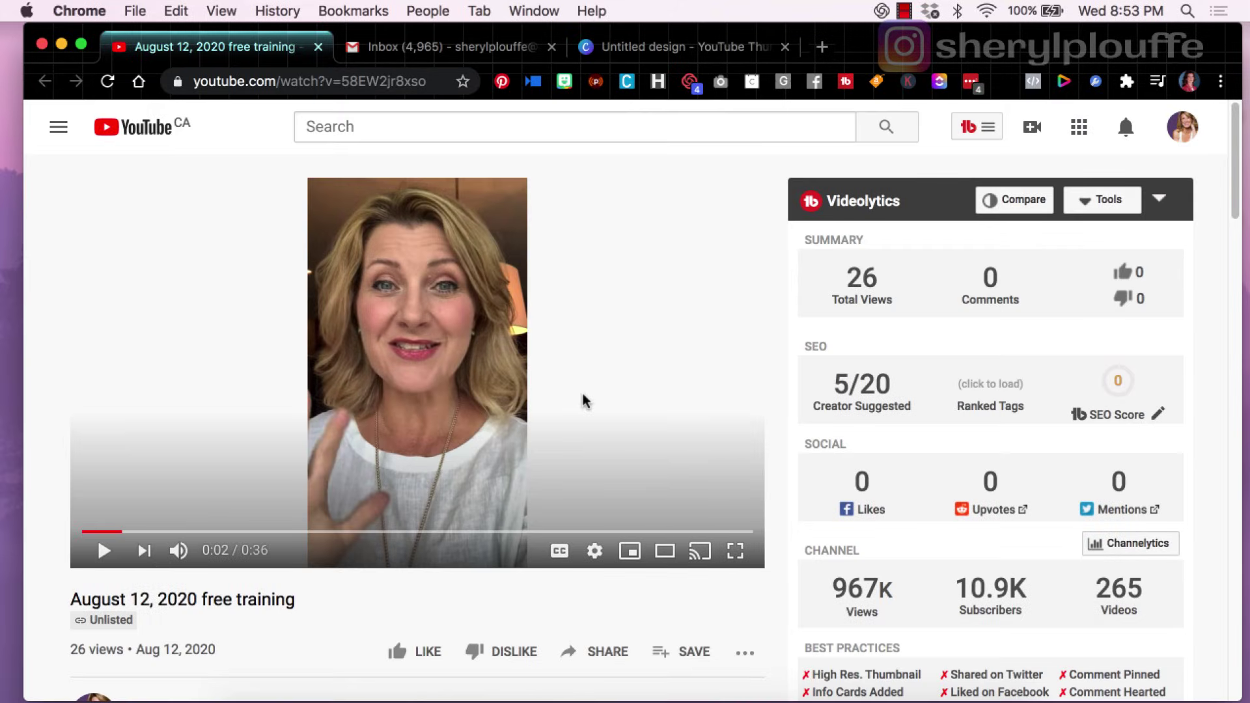
Display and select the video's short youtu.be share link, then go back to Gmail
click(608, 655)
drag(608, 509, 420, 506)
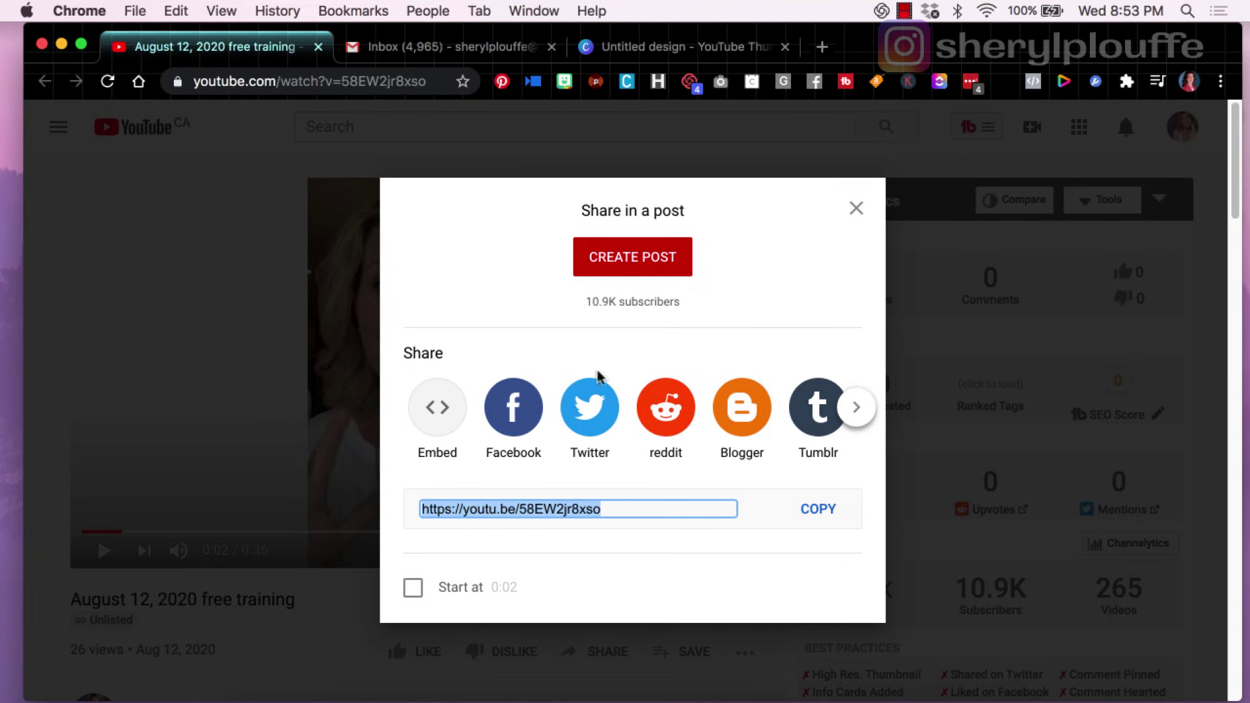
click(492, 160)
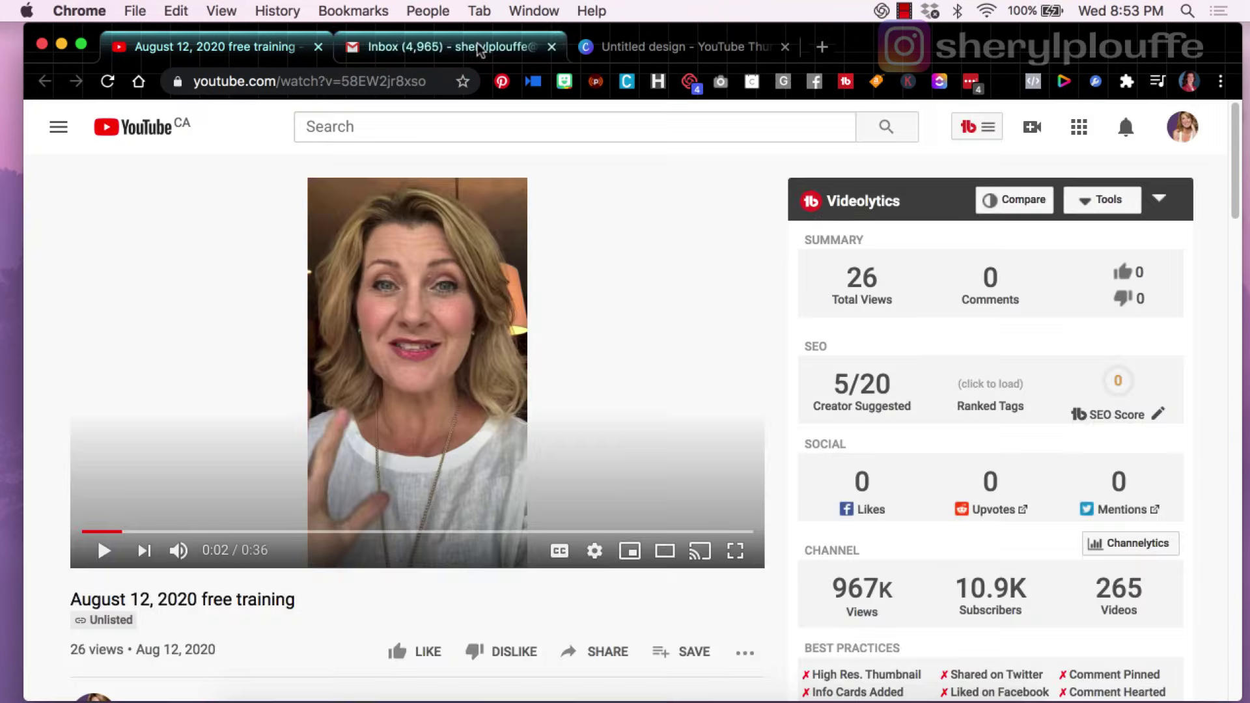
click(480, 49)
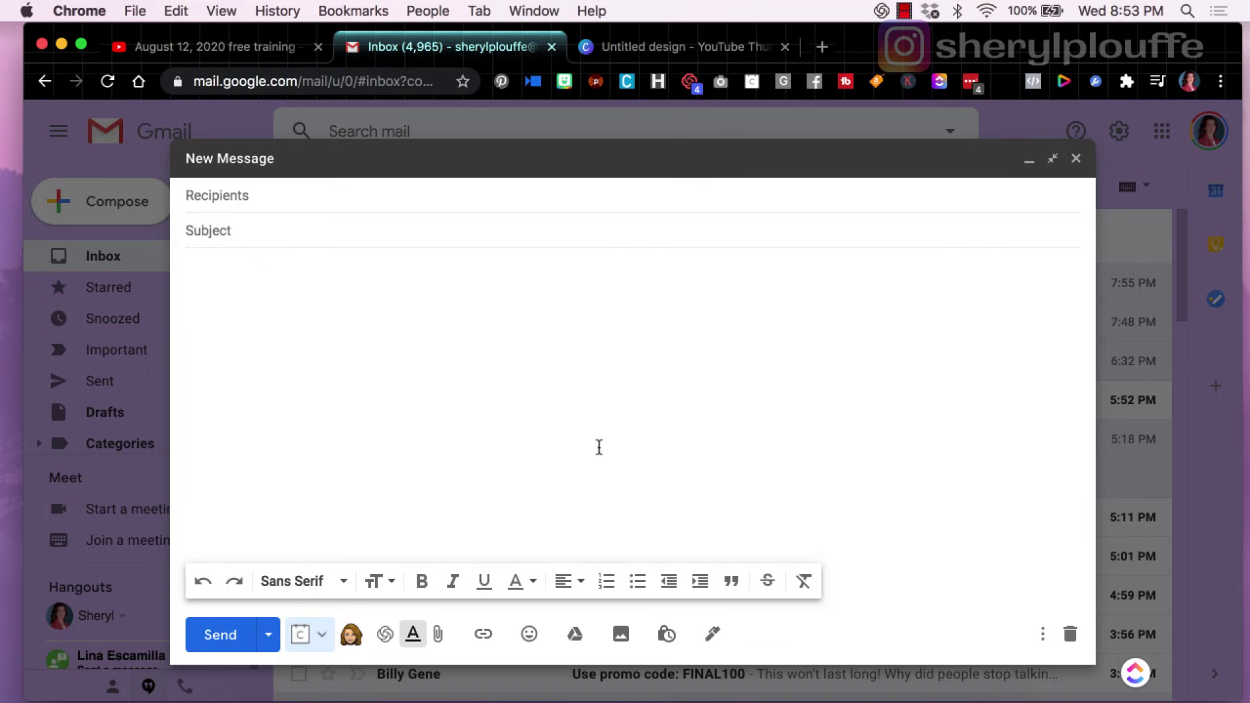
Replace the stray test text with three lines of placeholder body text
text(fkldfkdljf)
drag(242, 337, 190, 269)
key(BackSpace)
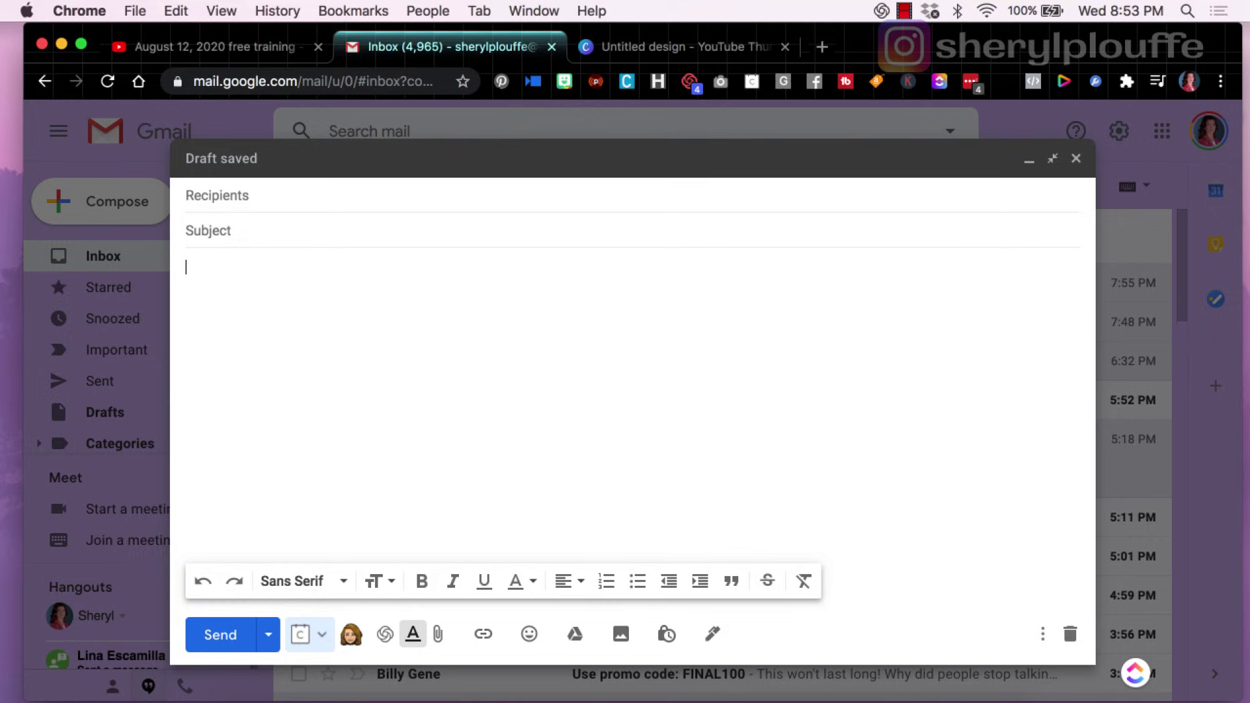
text(aldjkldjf)
key(Return)
key(Return)
text(ldjflkdjfld)
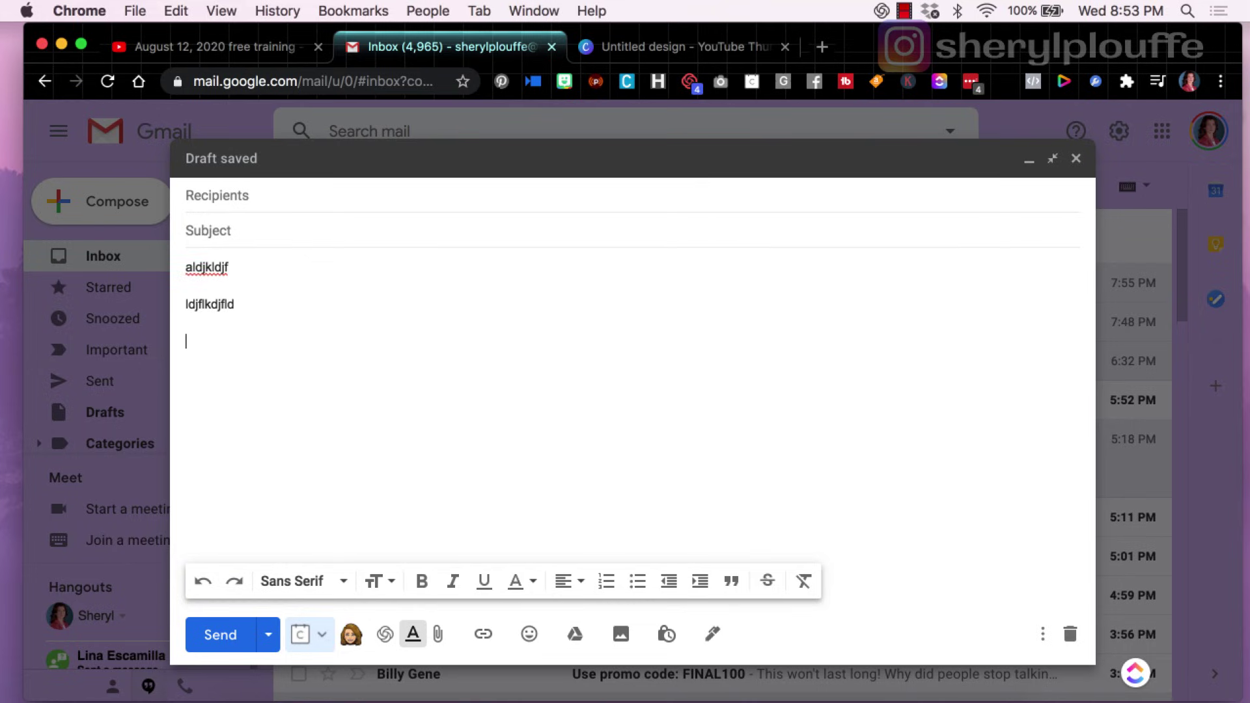
key(Return)
text(ldkfdl)
Type the subject 'Subject Line Here' preceded by a {VIDEO} tag
click(214, 231)
text({VIDEO])
key(BackSpace)
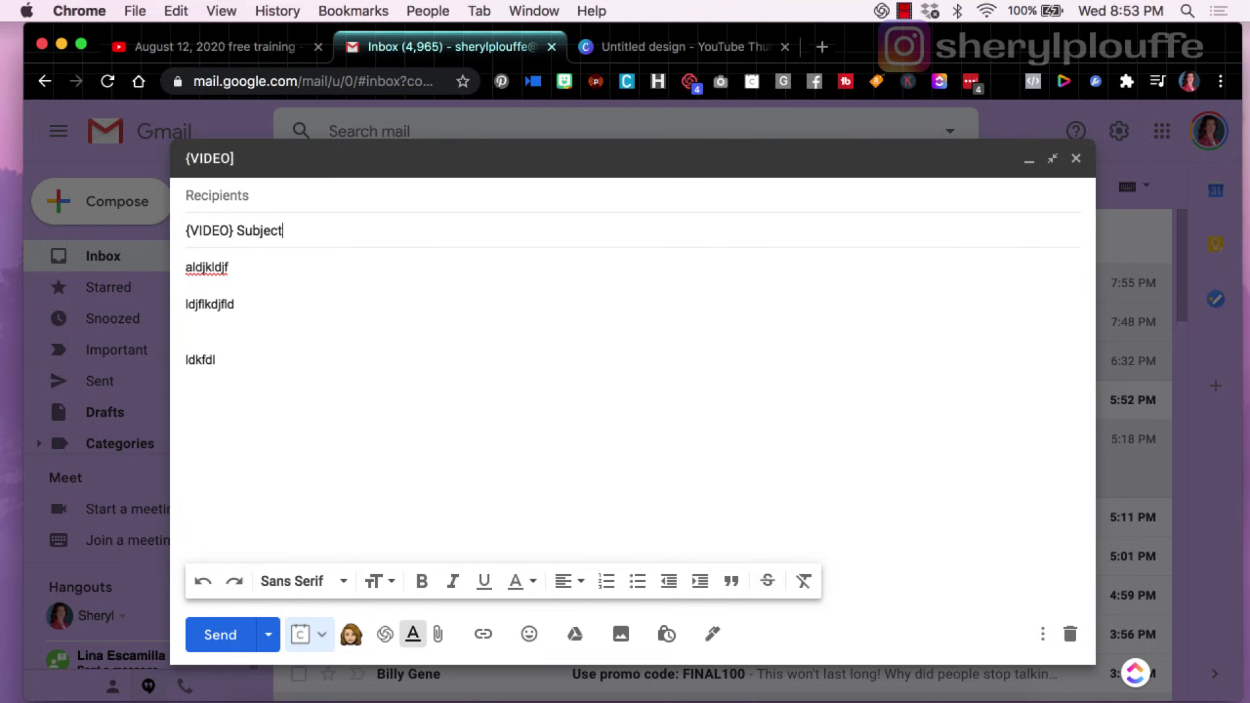
text(Here)
Change the subject's curly braces to square brackets for [VIDEO] and remove an extra body blank line
drag(235, 230, 187, 229)
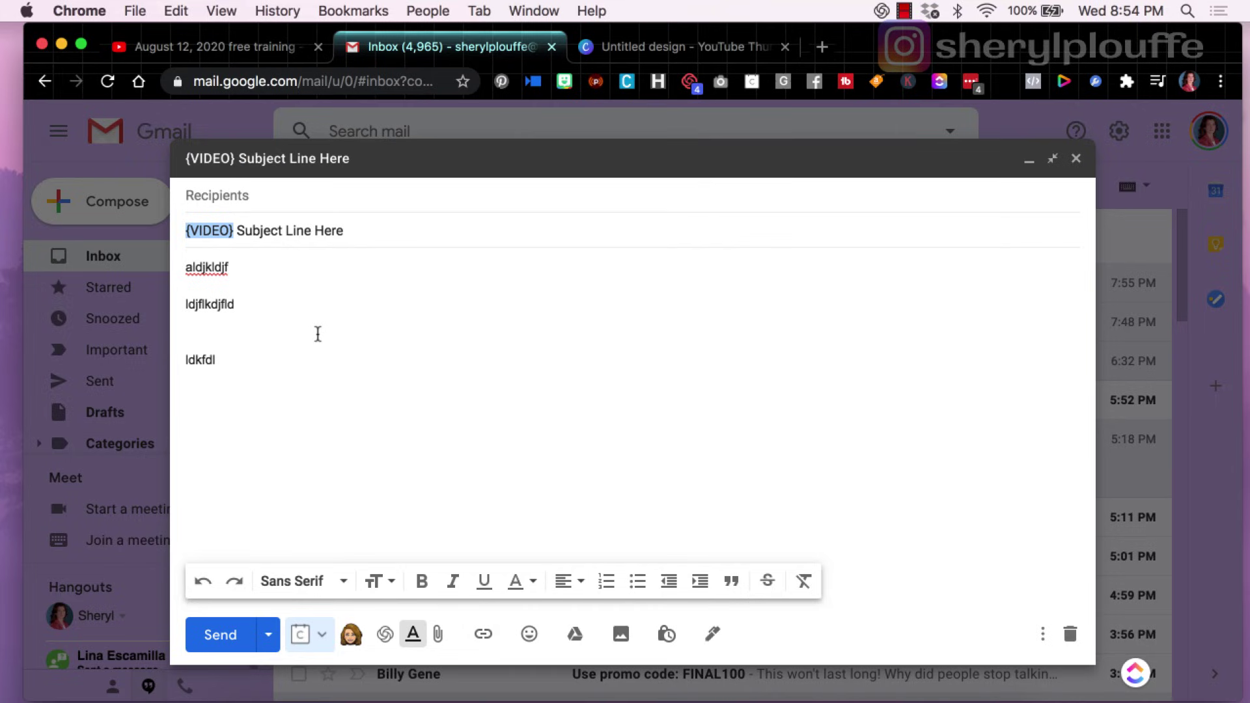
drag(233, 230, 175, 235)
click(265, 264)
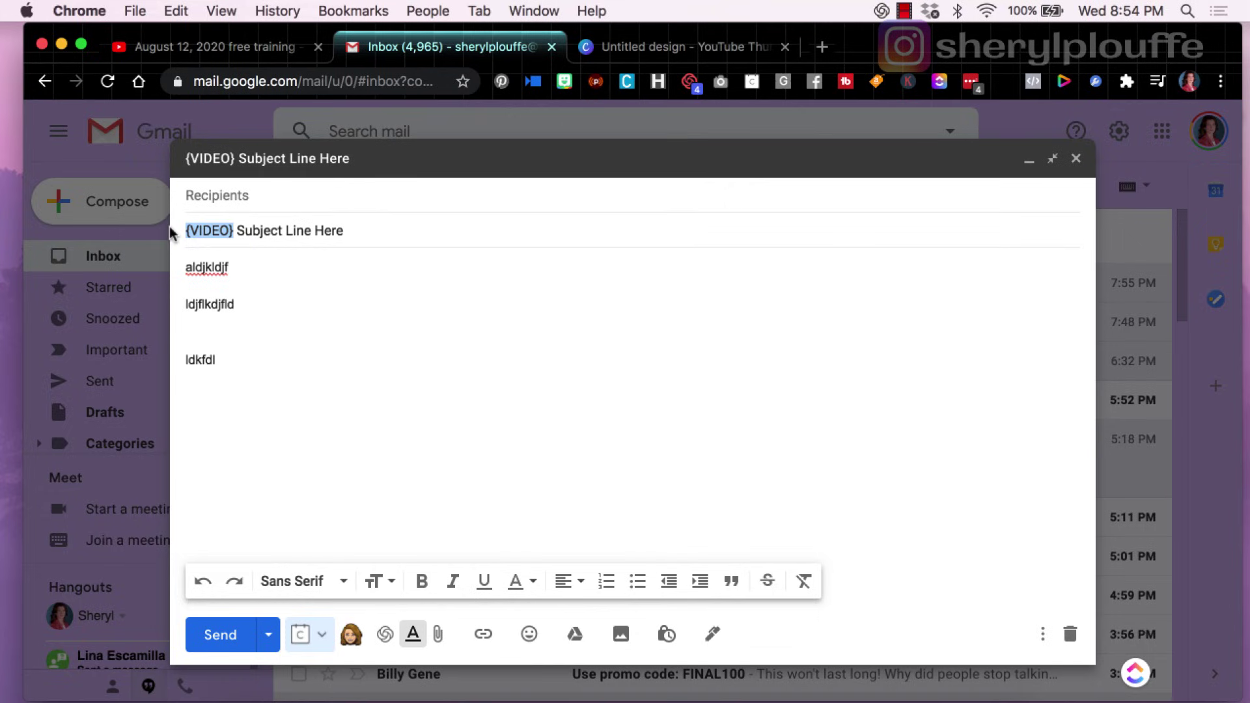
click(233, 231)
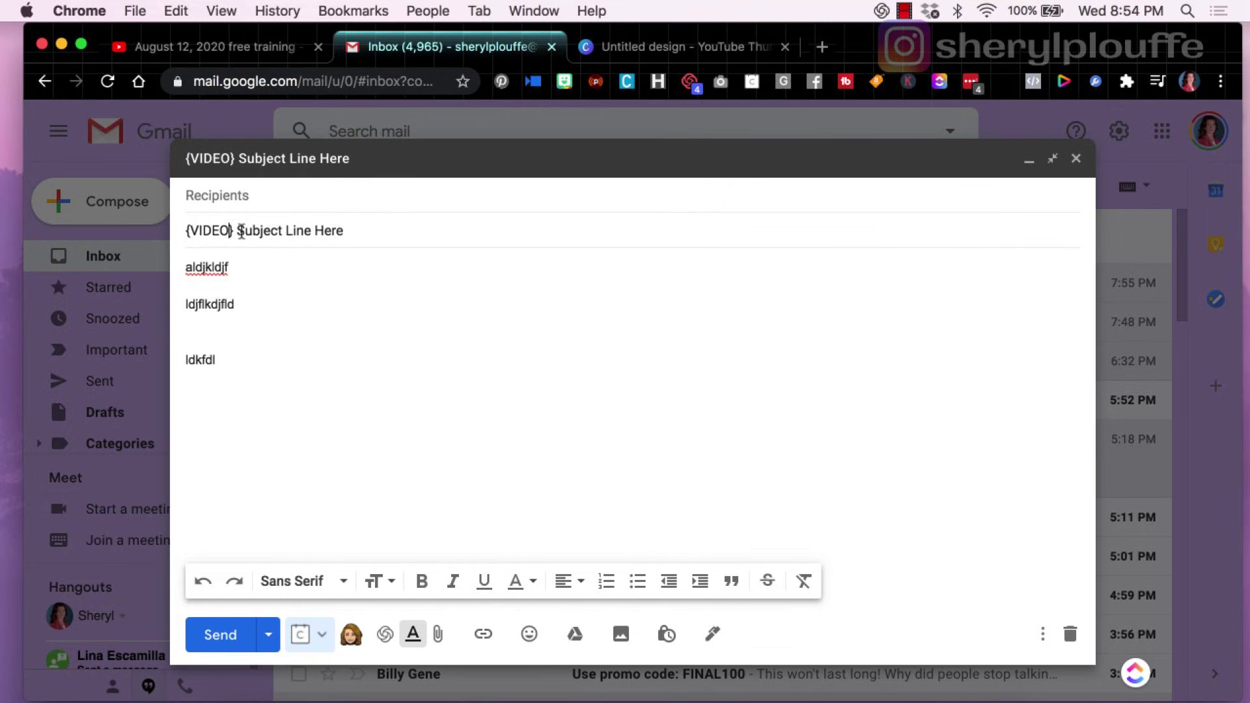
key(Delete)
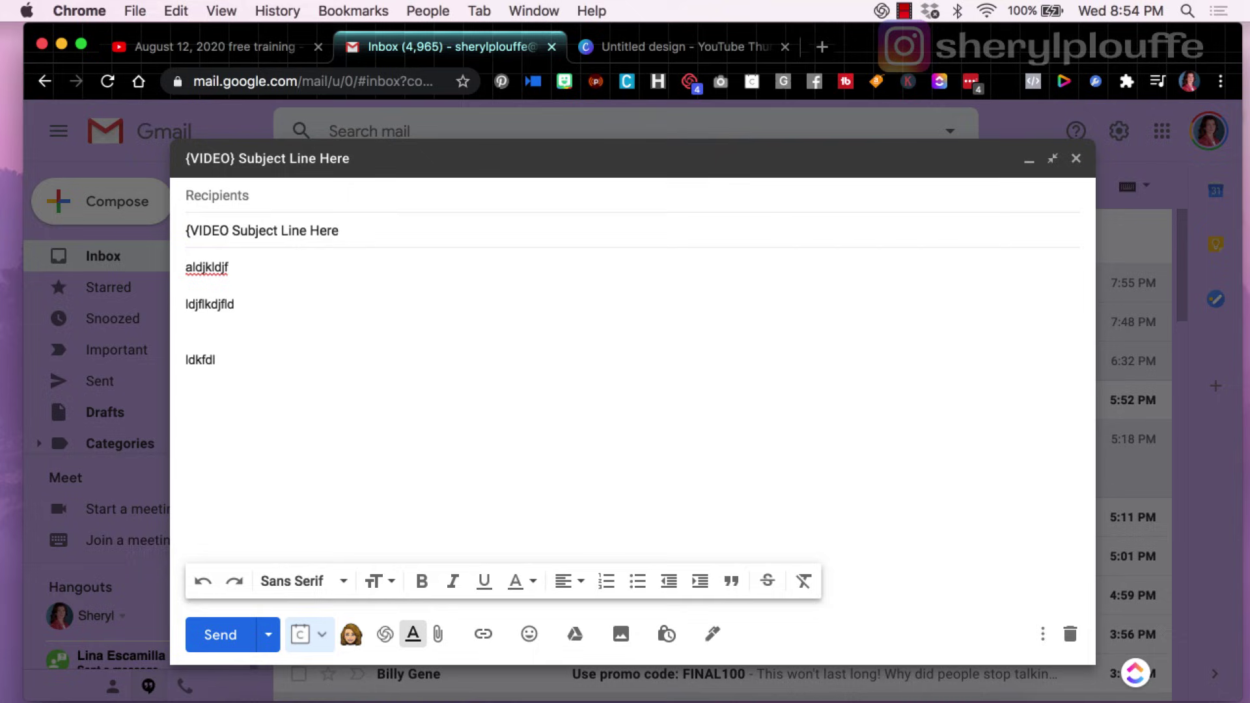
text(})
key(Delete)
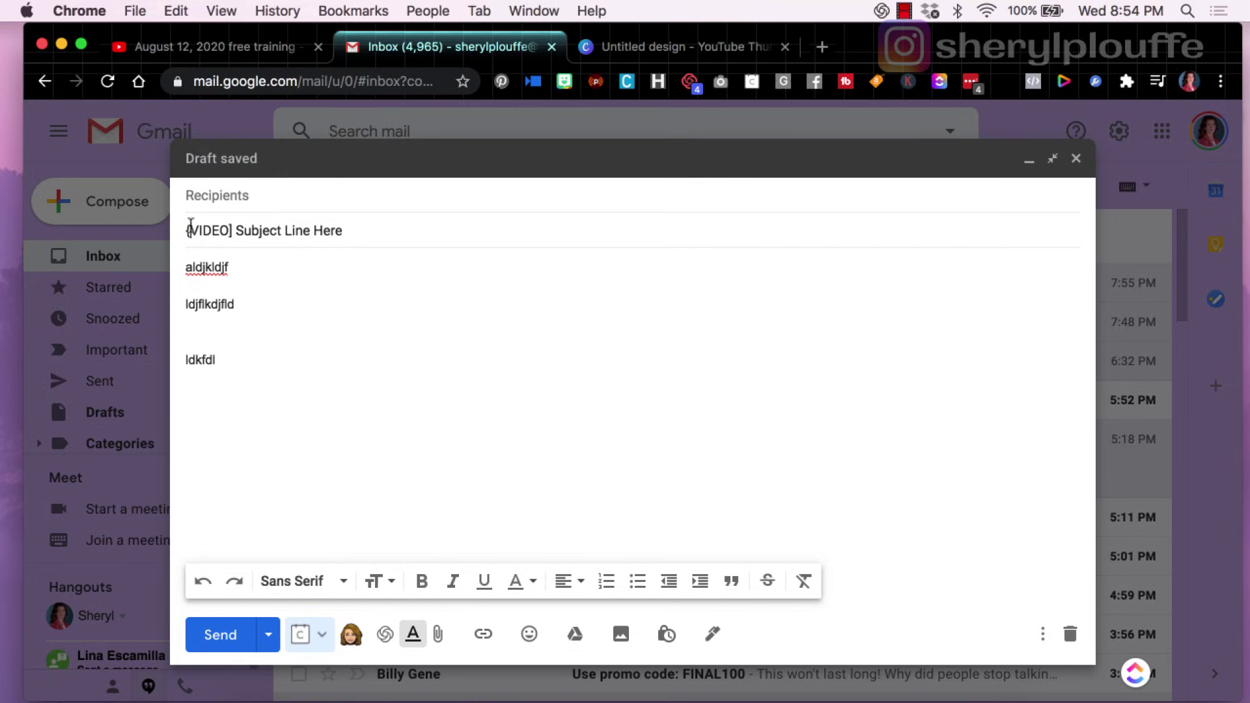
key(Delete)
text([)
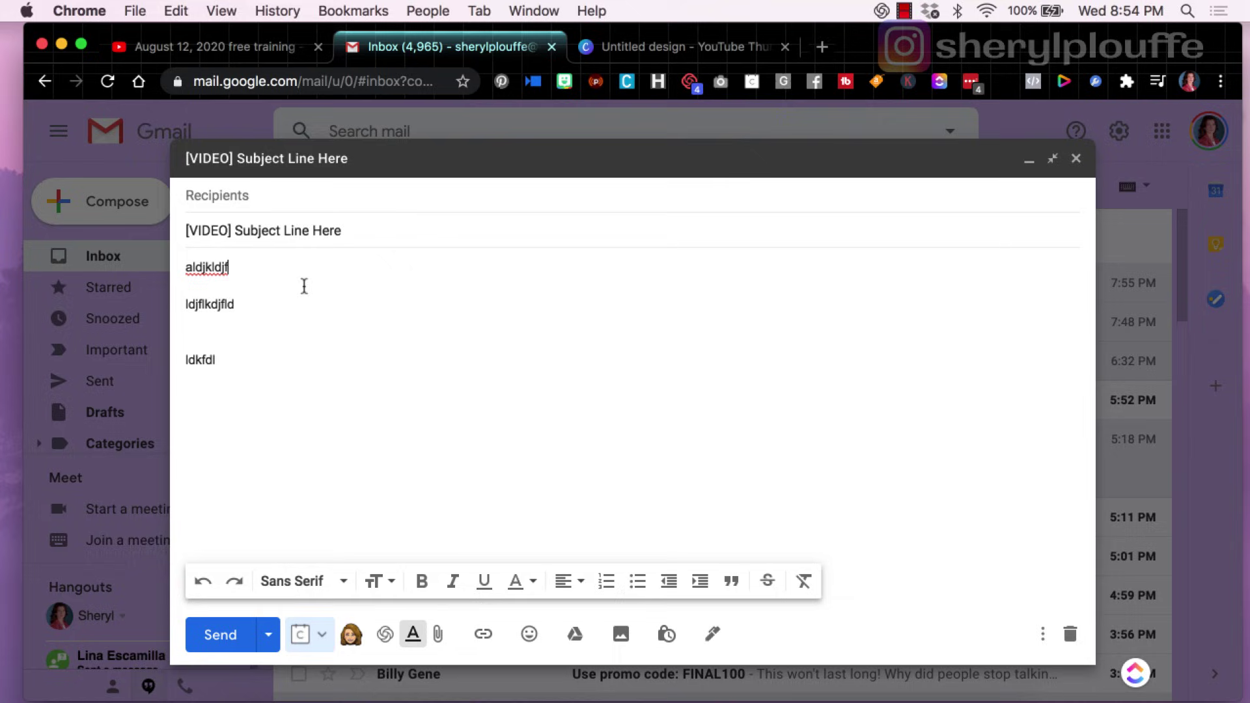
click(236, 331)
key(BackSpace)
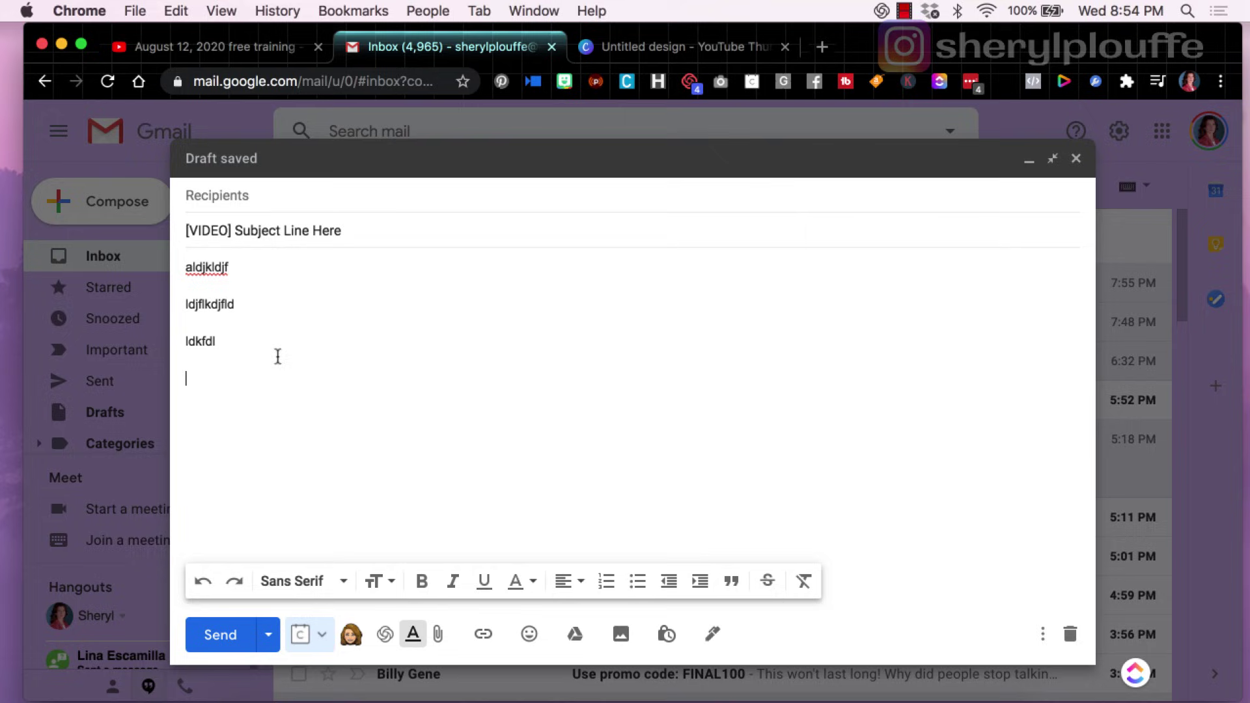
click(620, 634)
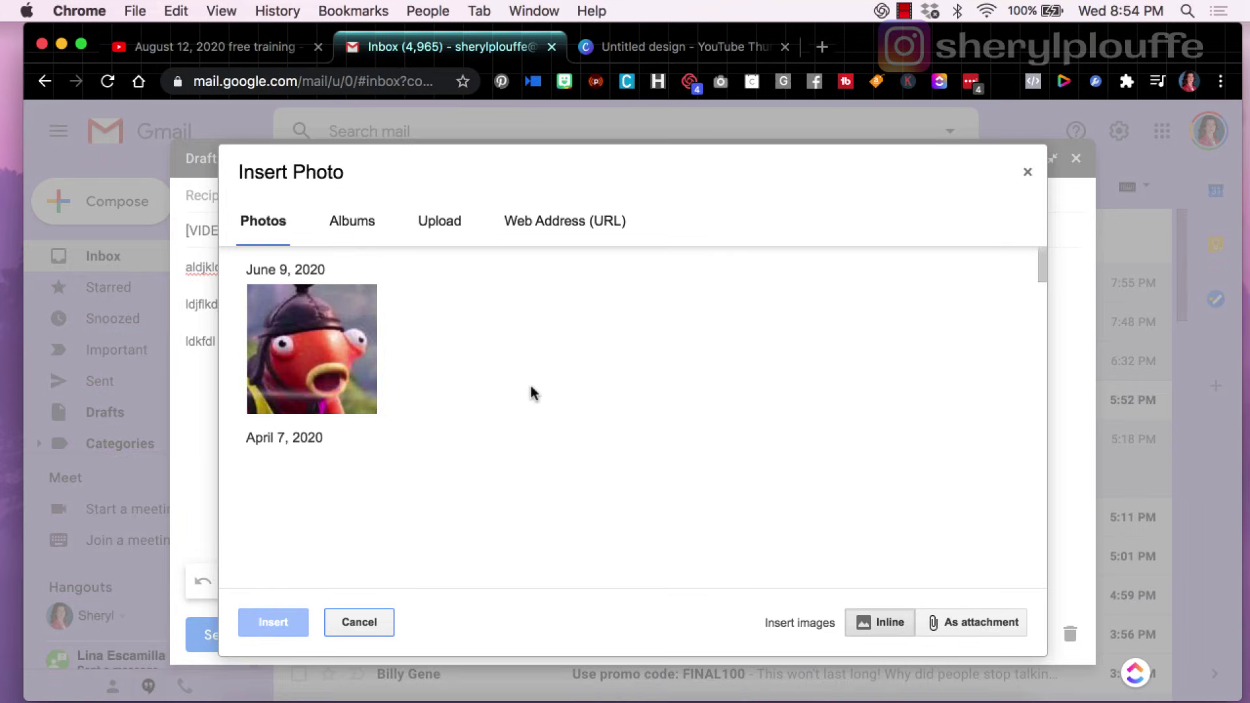
click(438, 221)
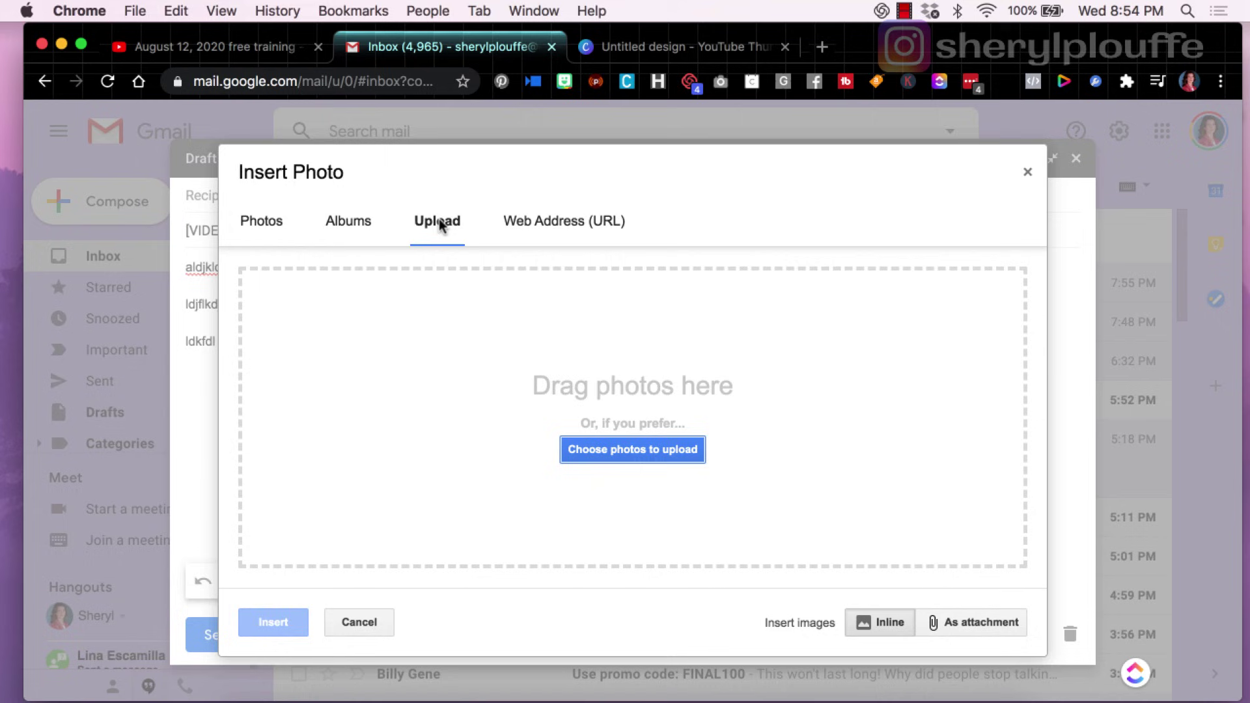
click(651, 450)
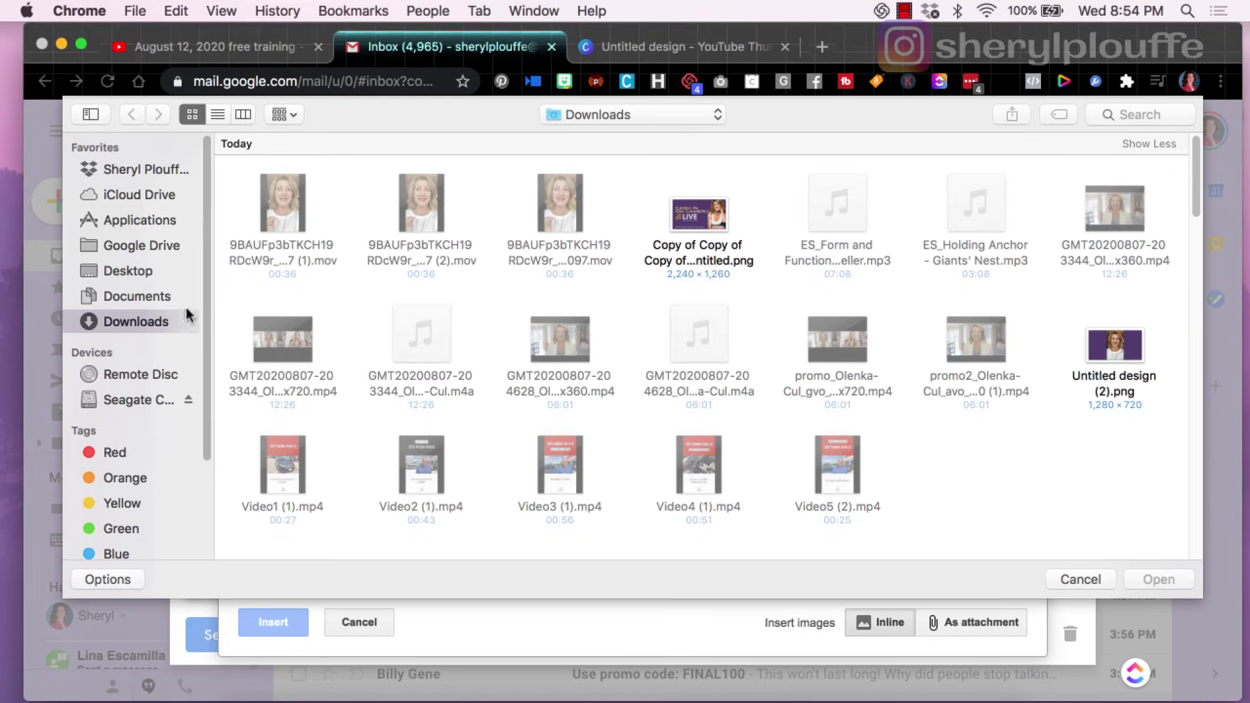
click(131, 271)
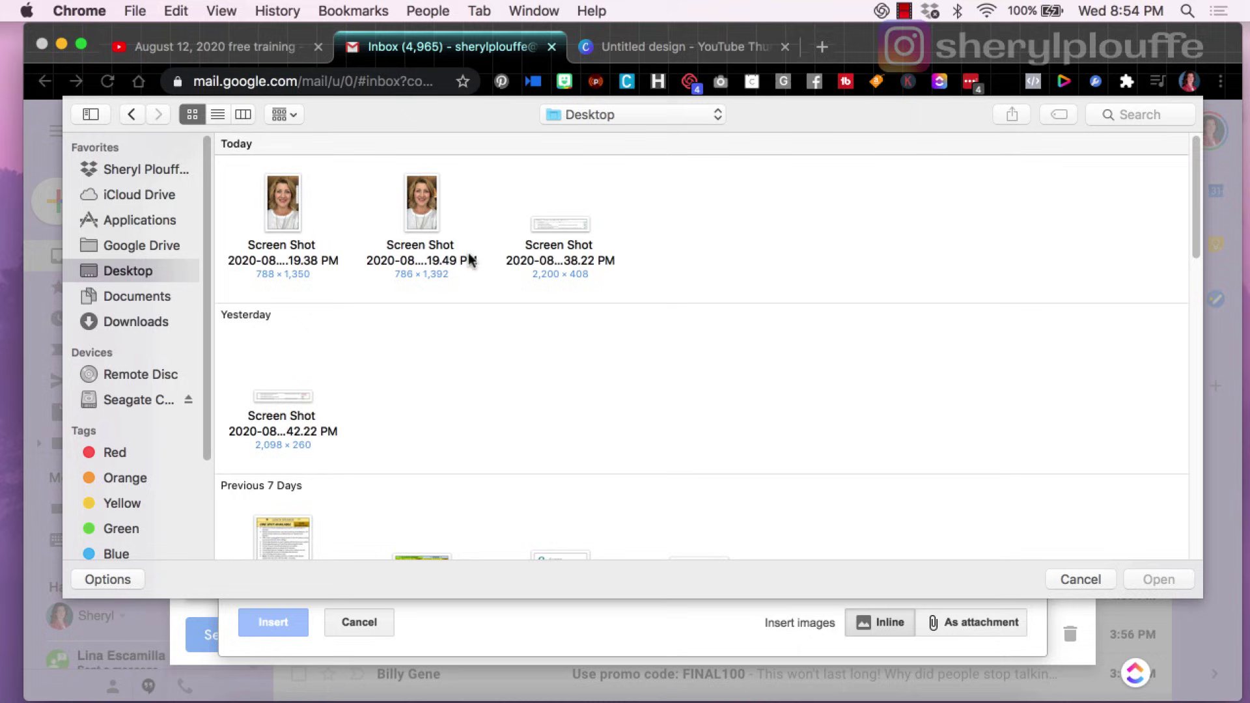
click(425, 201)
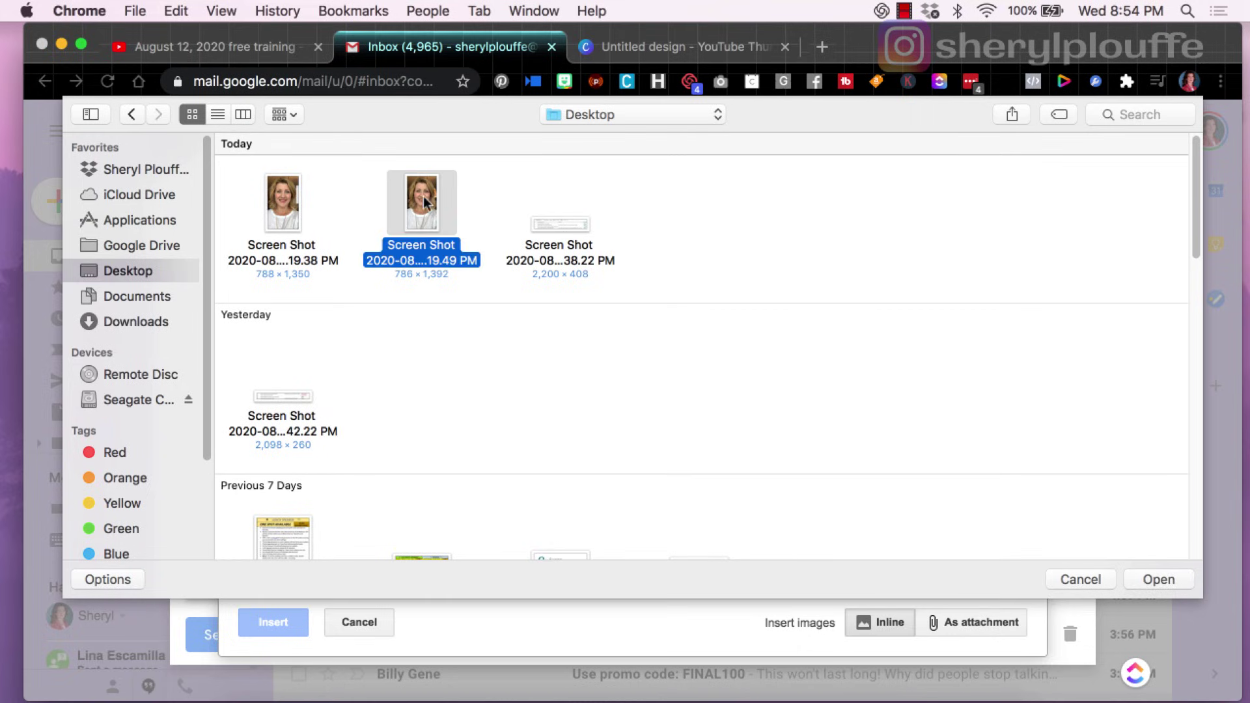
click(1154, 585)
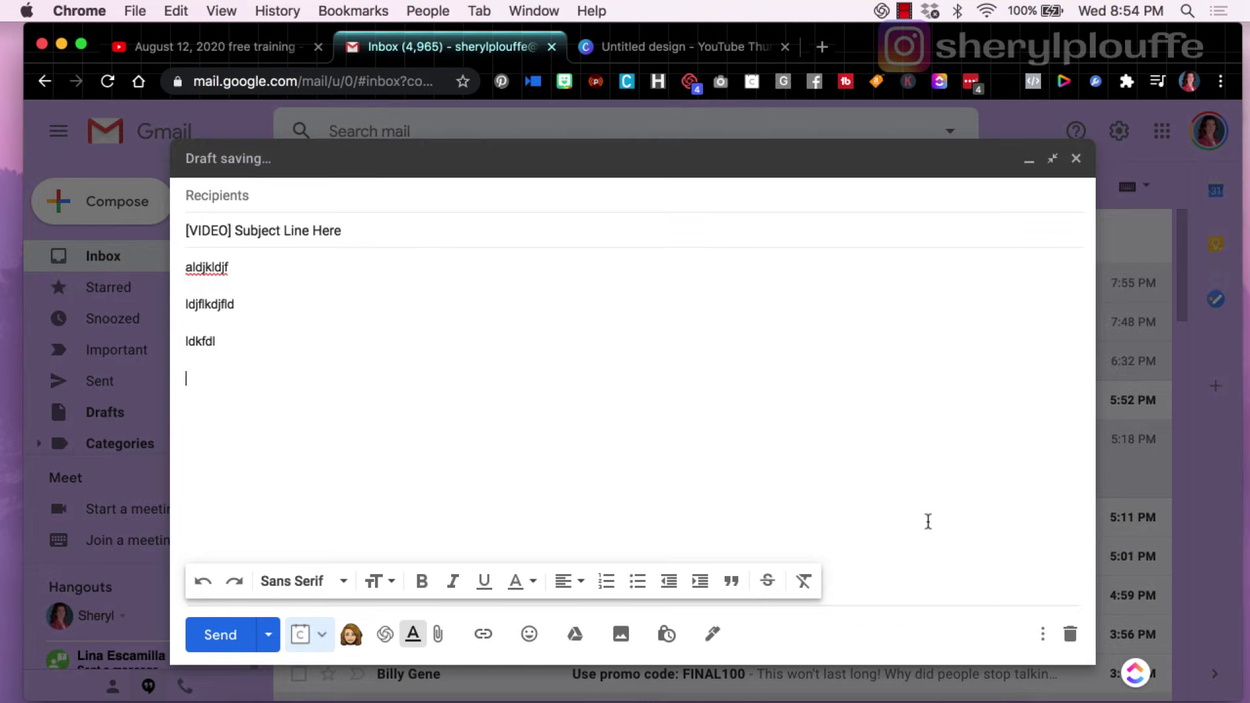
scroll(673, 477, down, 5)
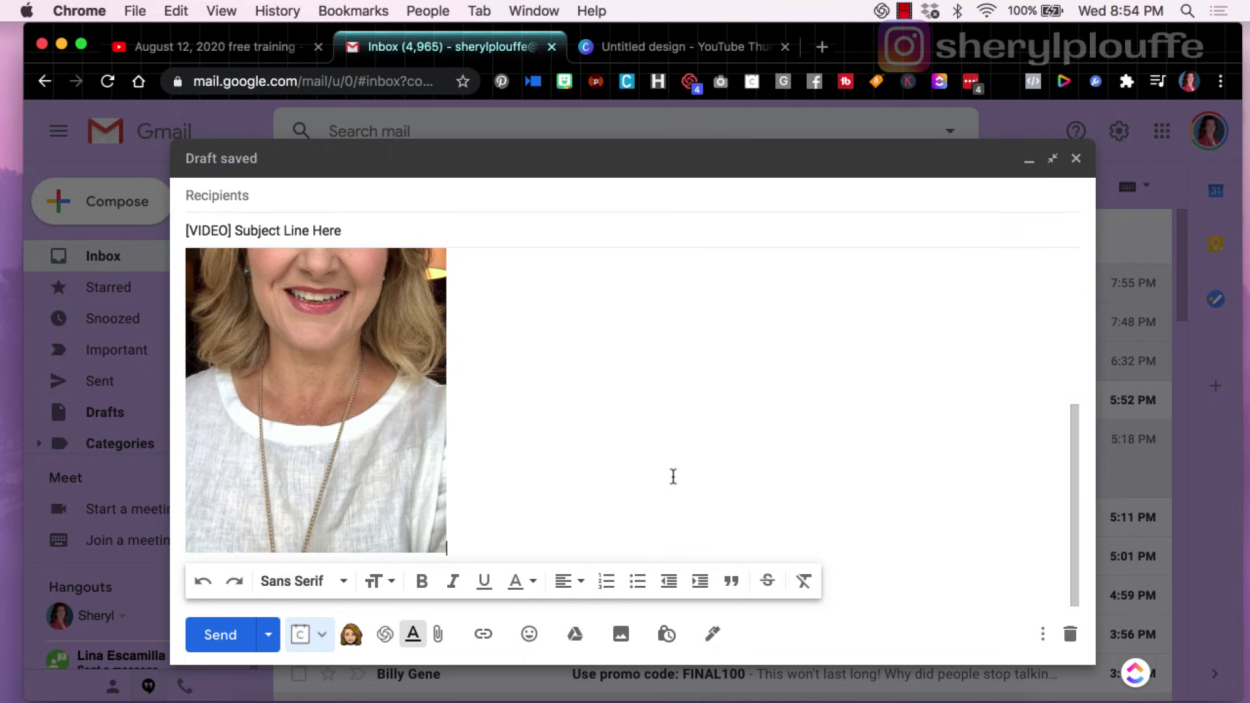
scroll(666, 460, up, 5)
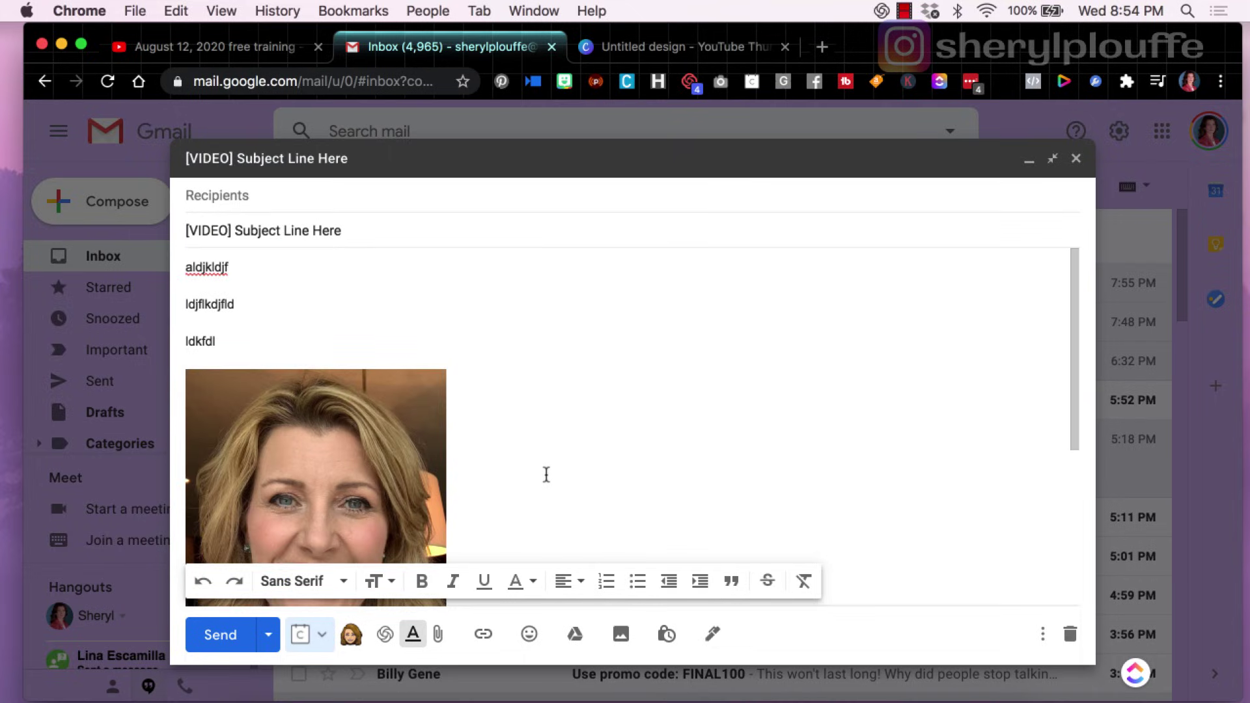
key(super+z)
key(super+z)
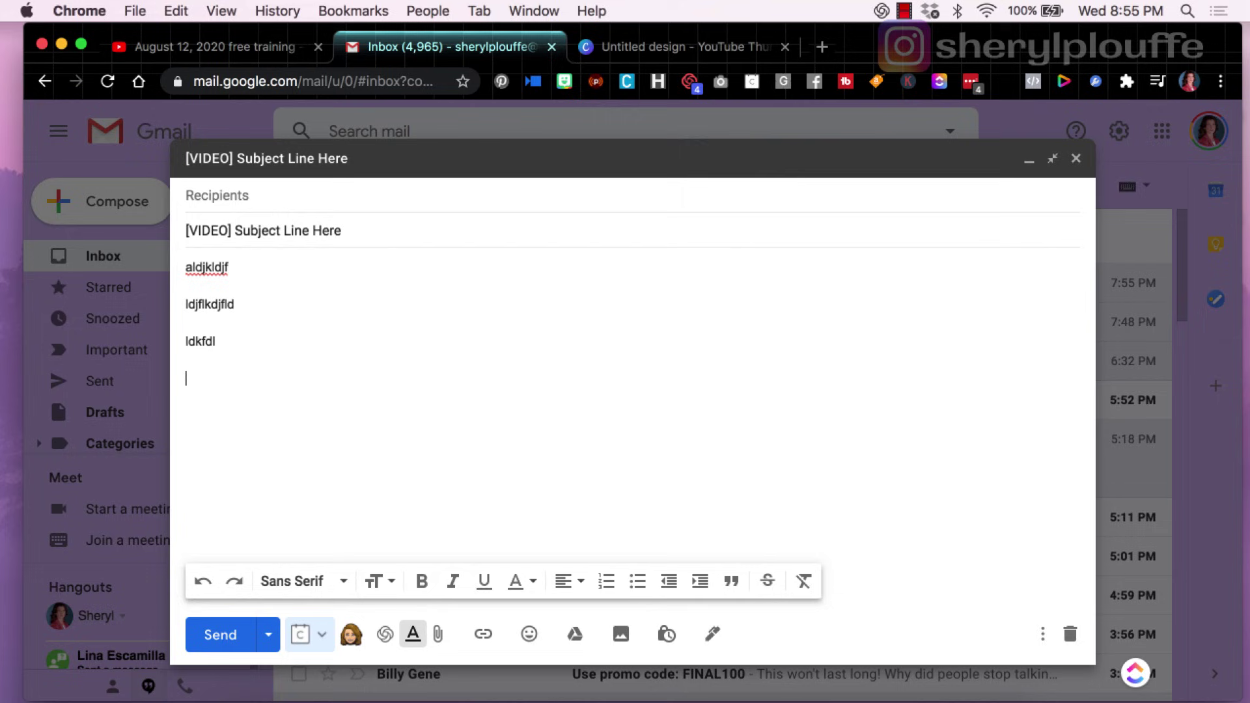
Select the Canva thumbnail background and make it the white brand colour
click(658, 53)
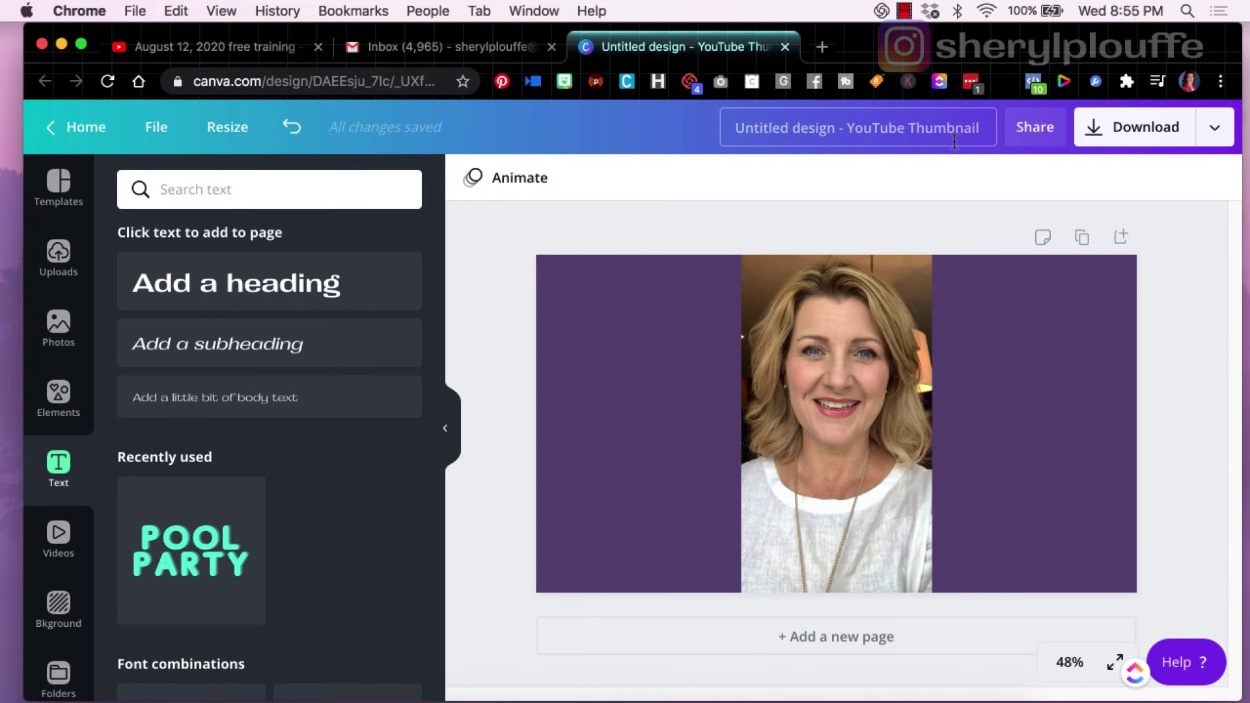
click(648, 412)
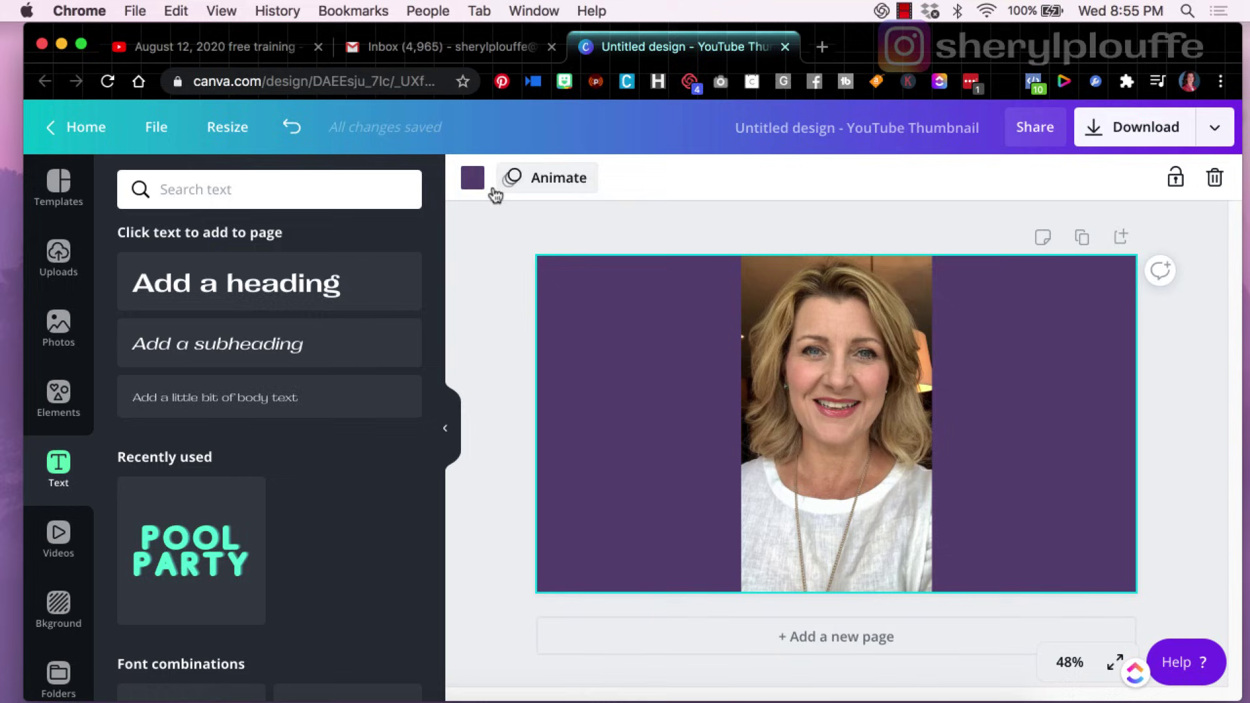
click(472, 182)
click(292, 474)
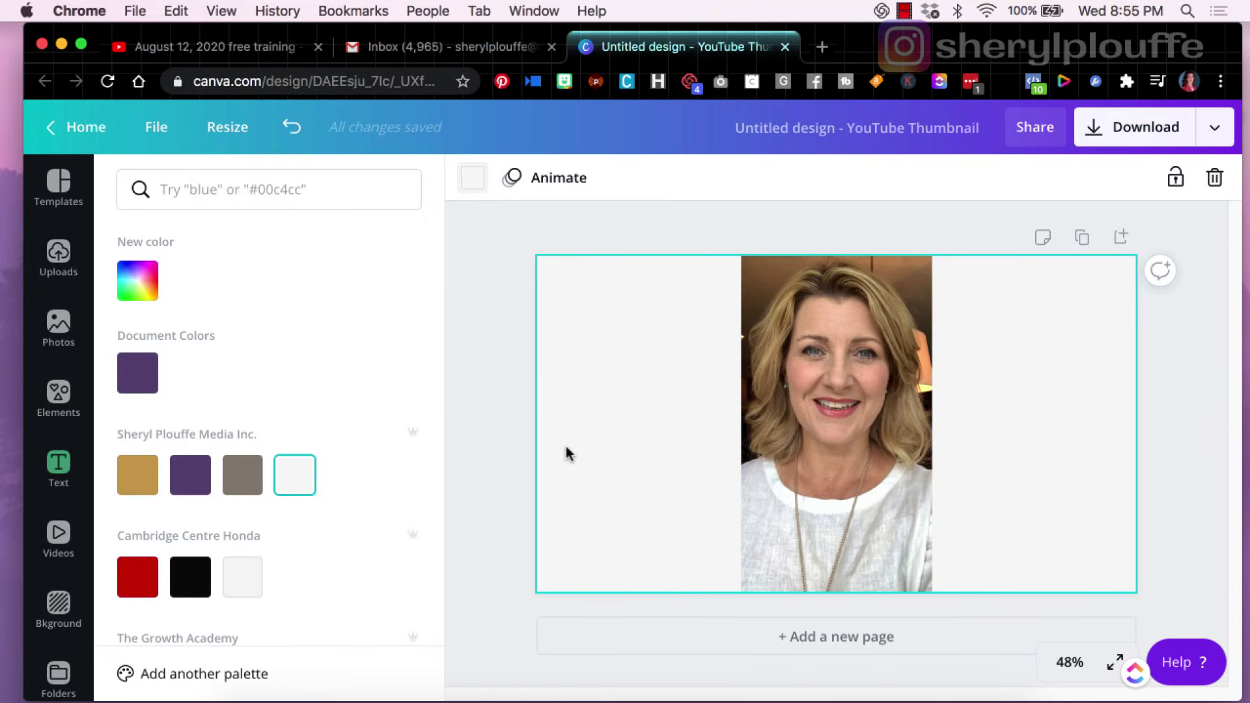
After checking the Gmail draft, switch the background to the brand purple instead
scroll(433, 417, down, 6)
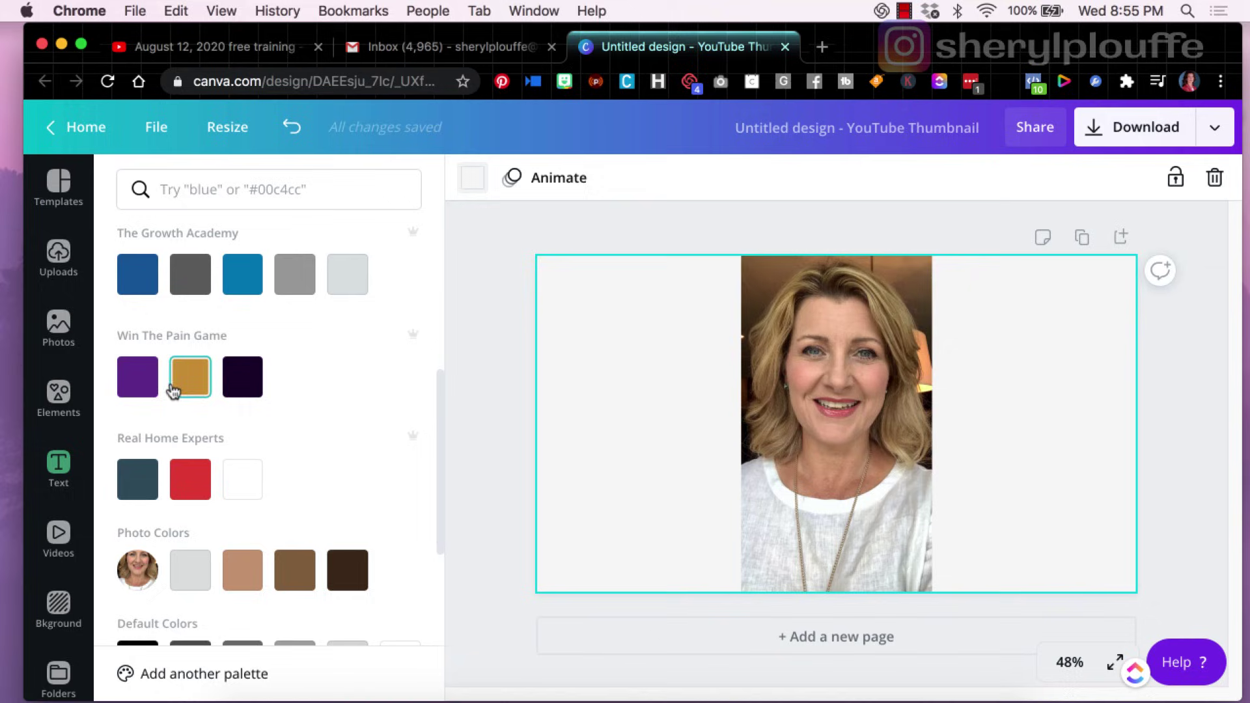
scroll(354, 388, up, 6)
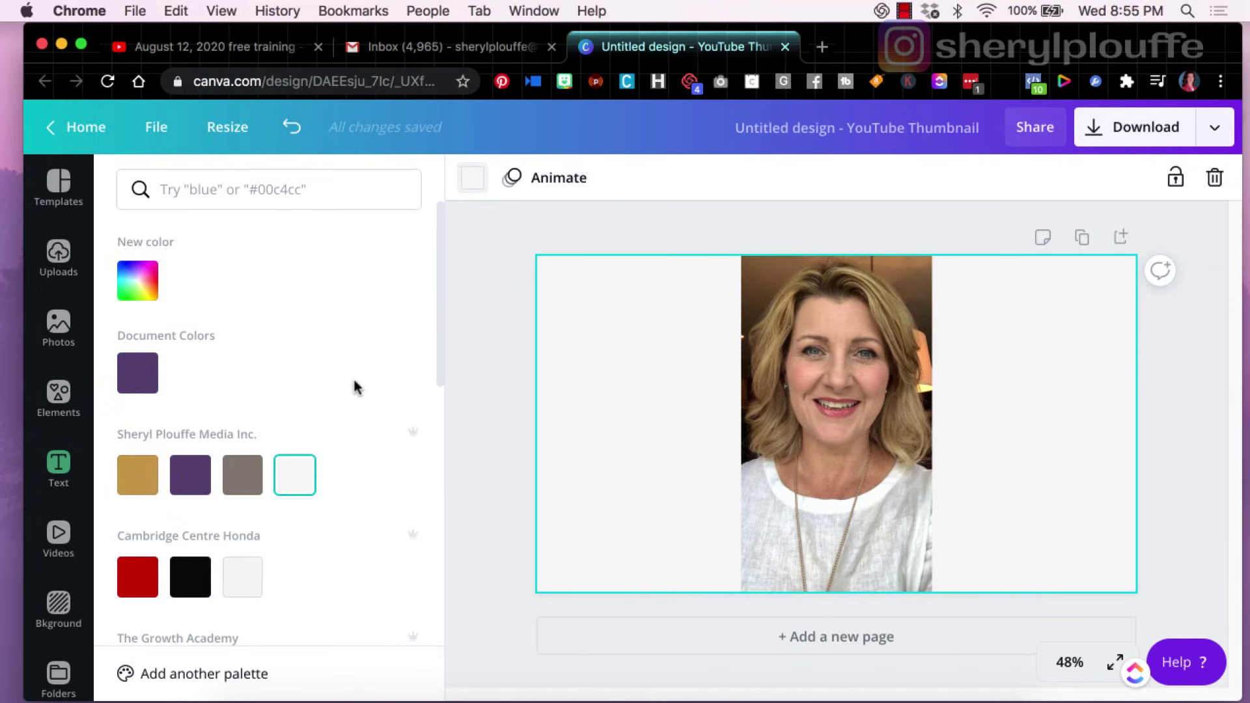
click(395, 47)
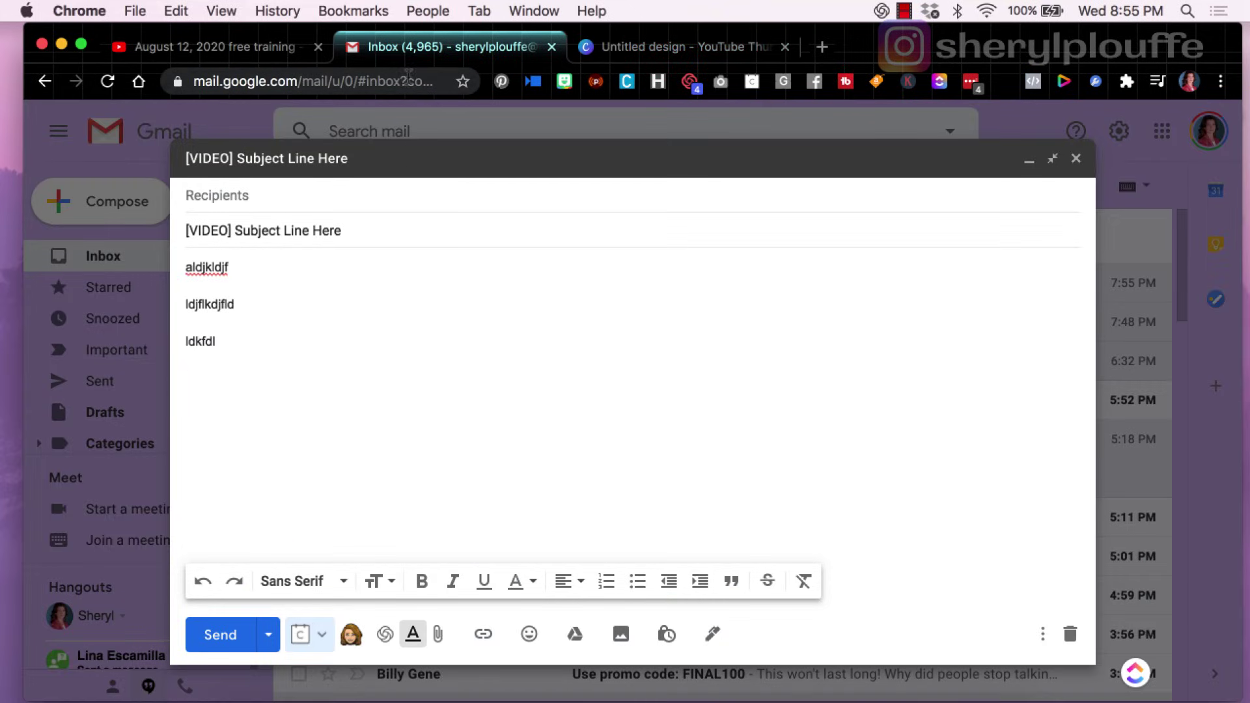
click(659, 46)
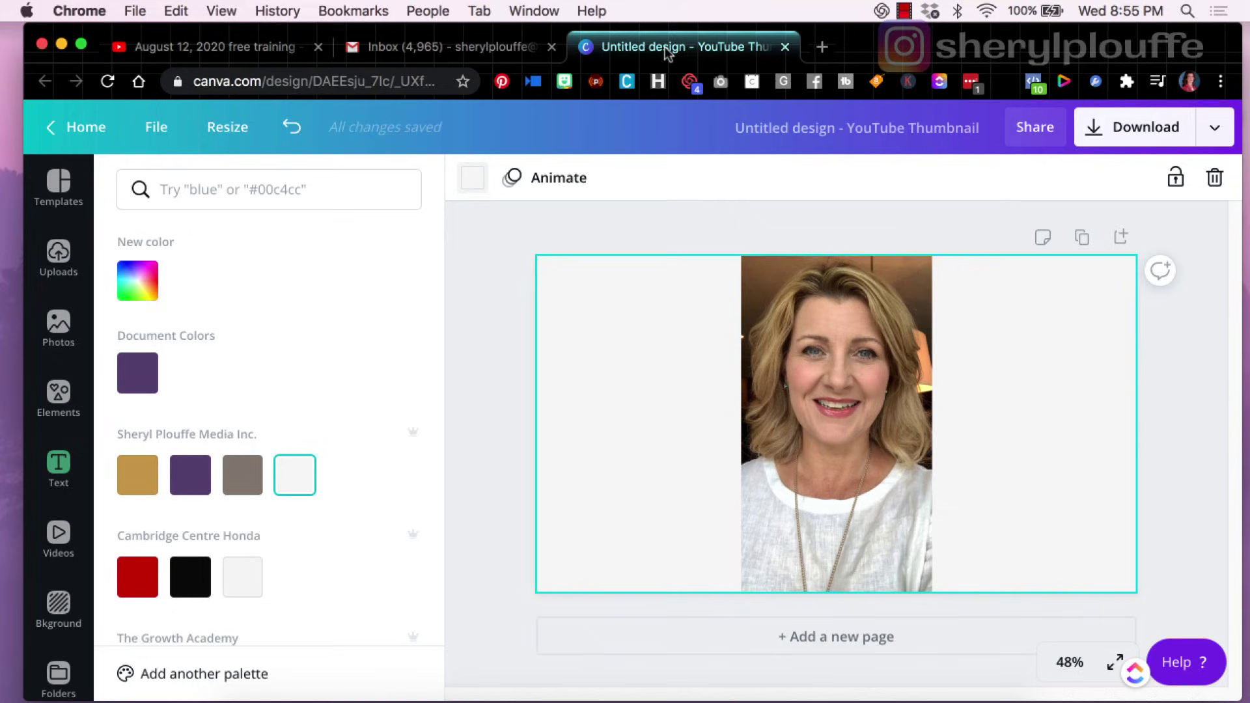
click(190, 475)
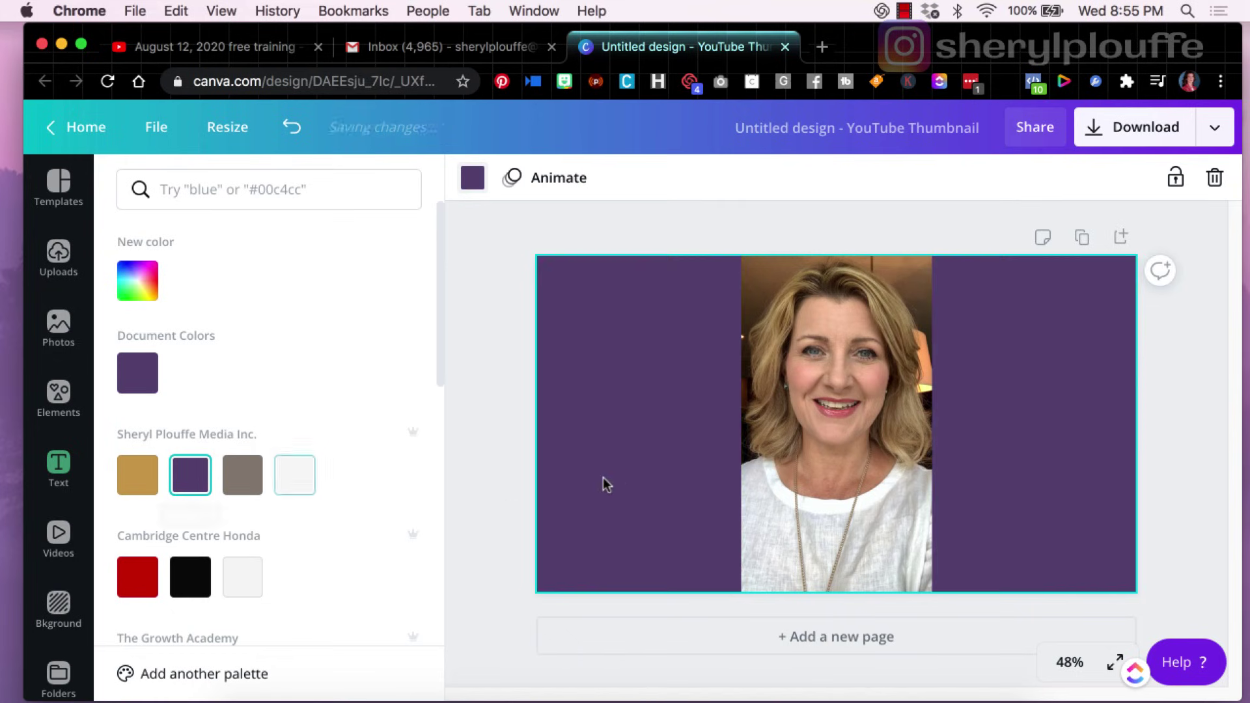
click(498, 458)
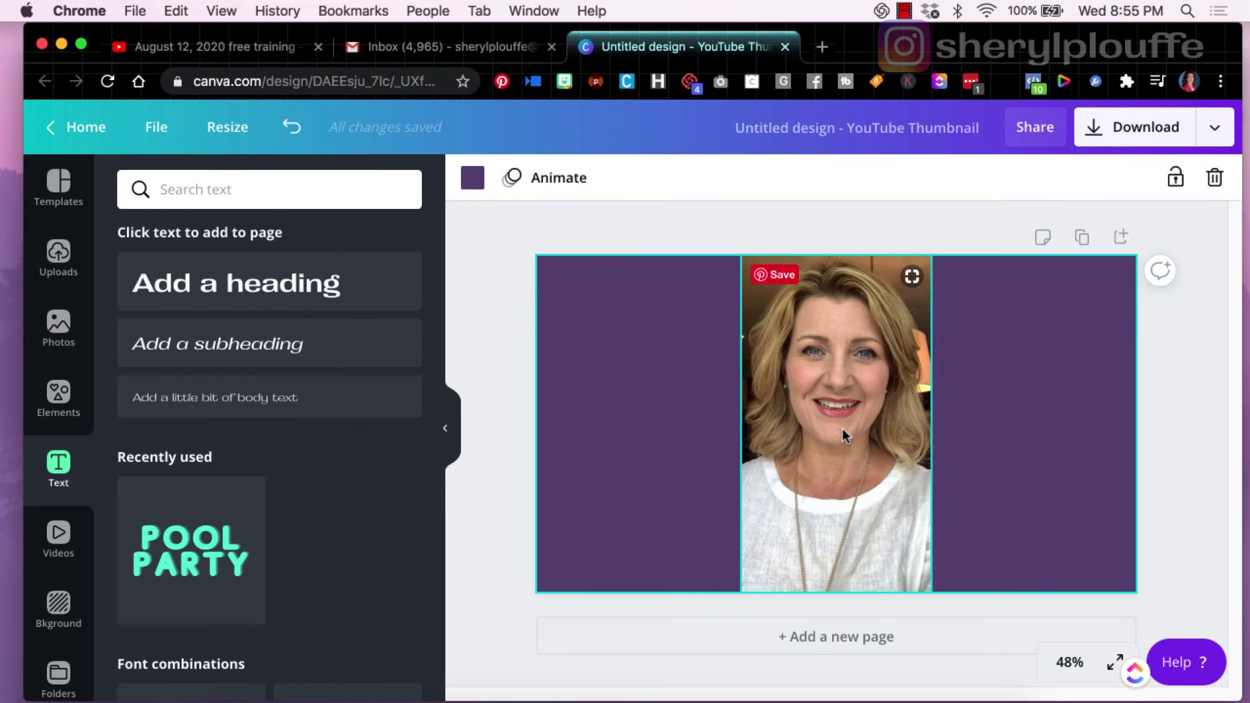
Shift the photo left and add the outlined 'play button' graphic from Elements
drag(843, 431, 748, 429)
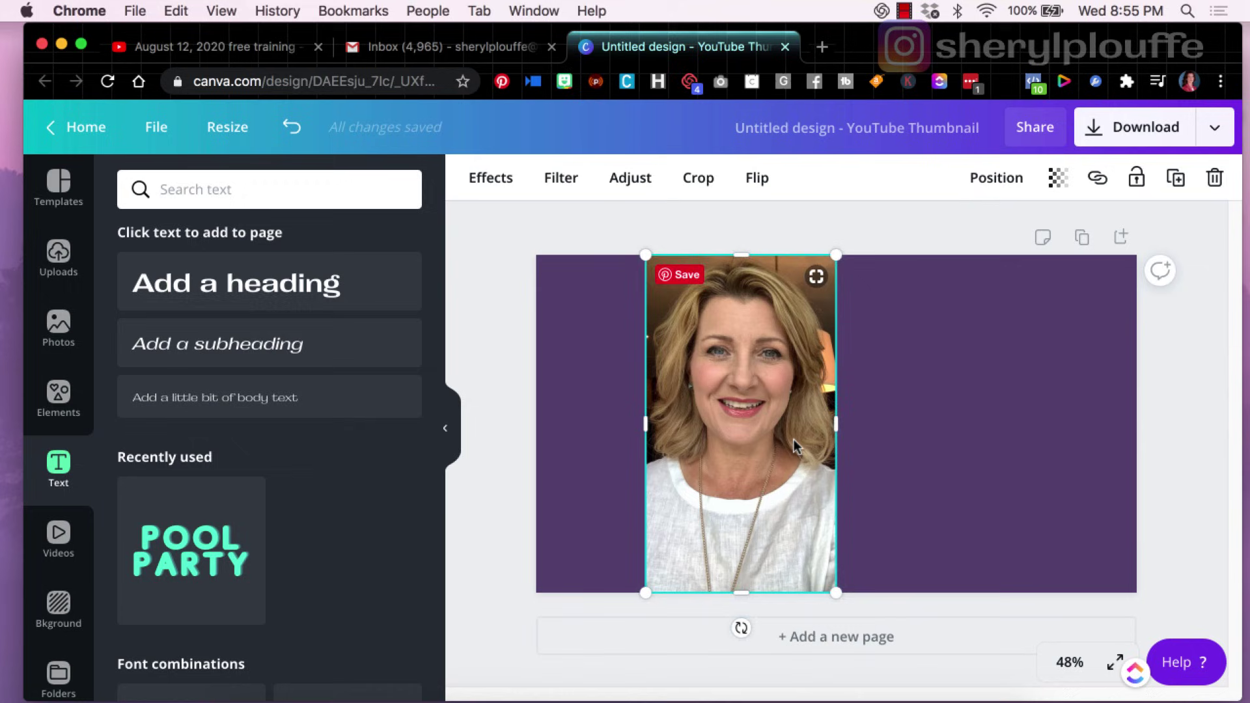
click(56, 398)
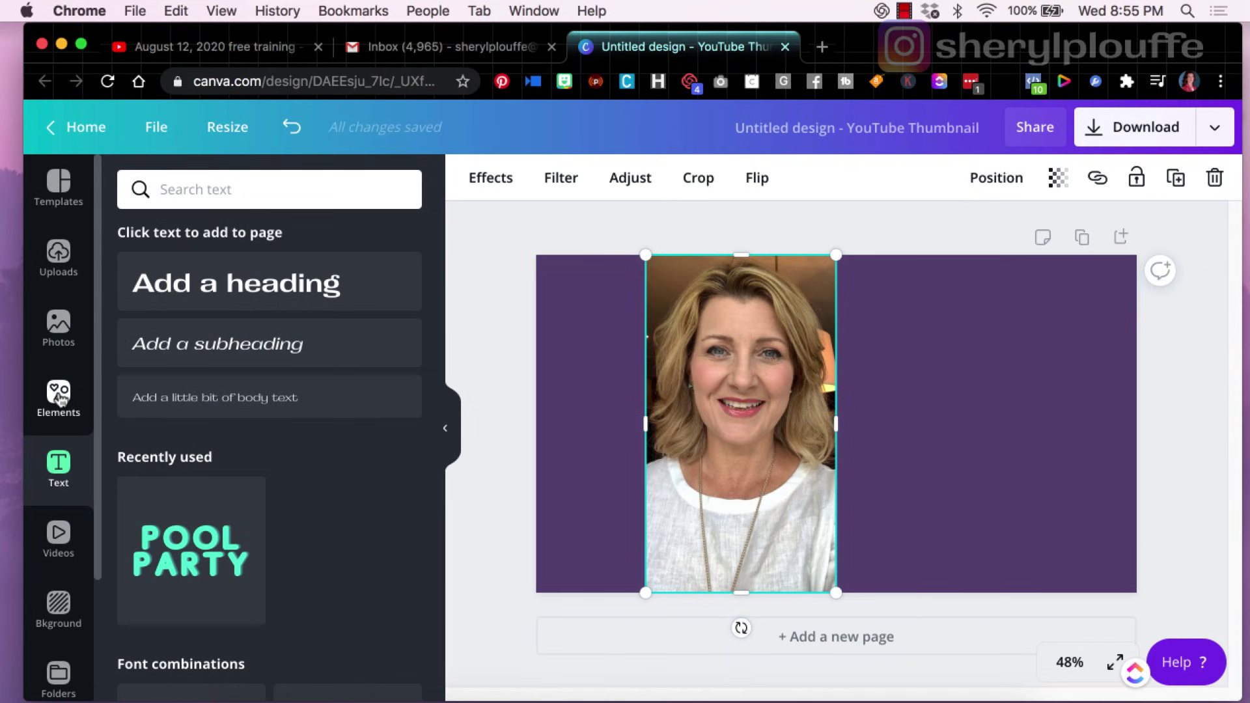
scroll(309, 368, up, 1)
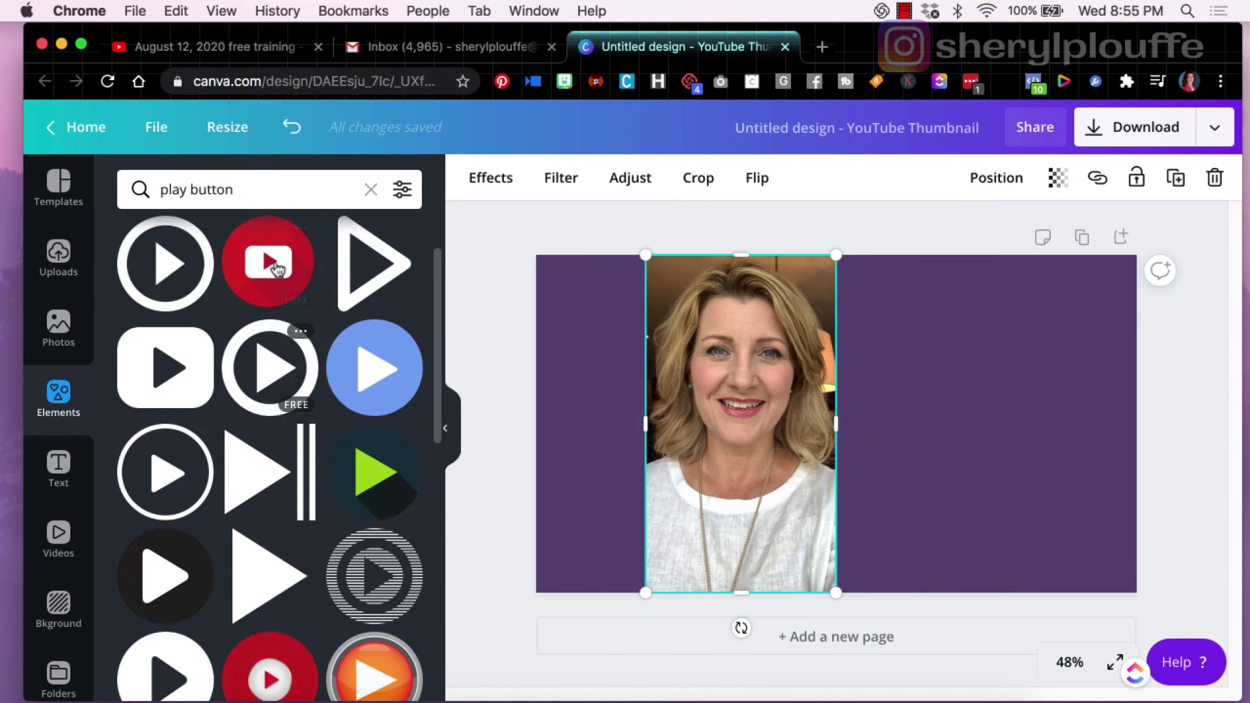
click(253, 189)
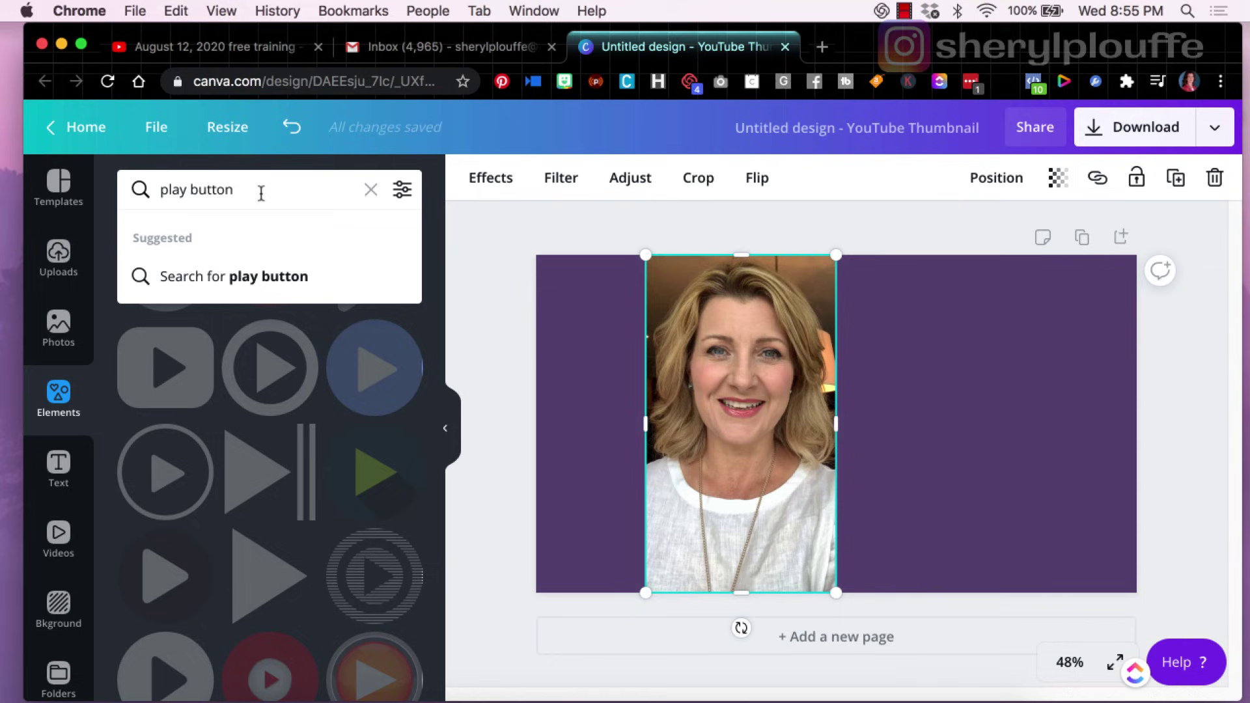
click(289, 424)
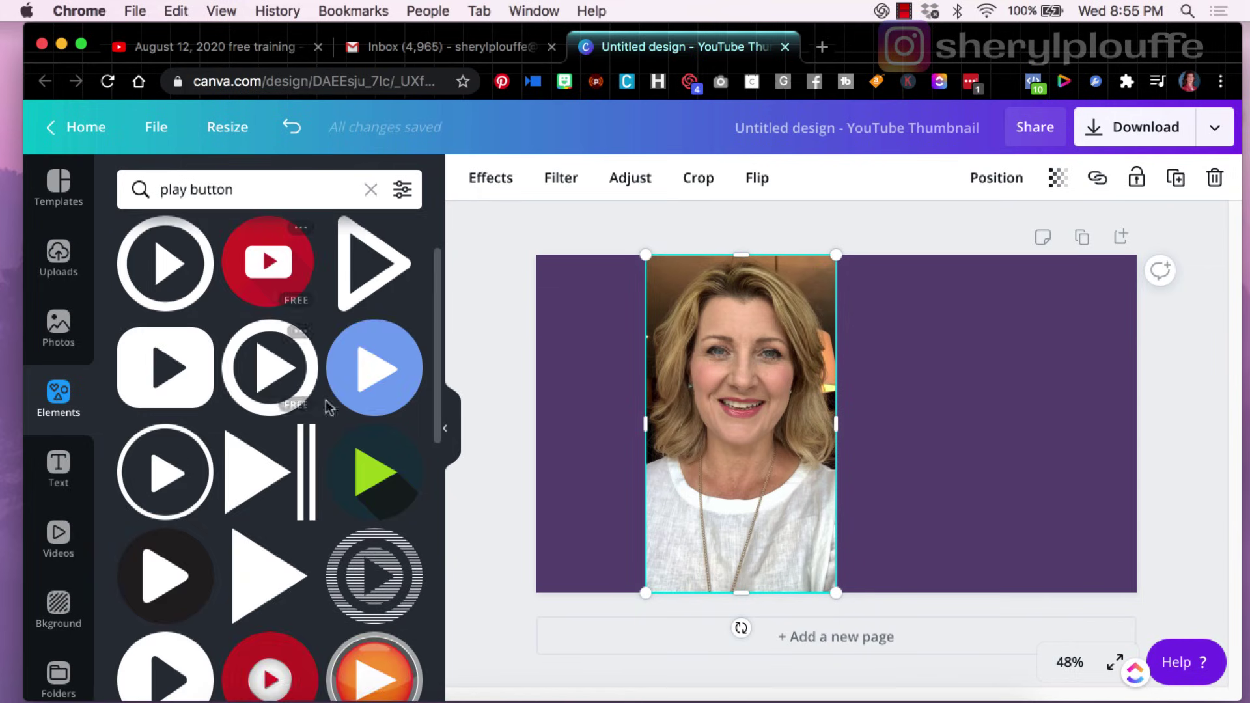
scroll(316, 449, down, 4)
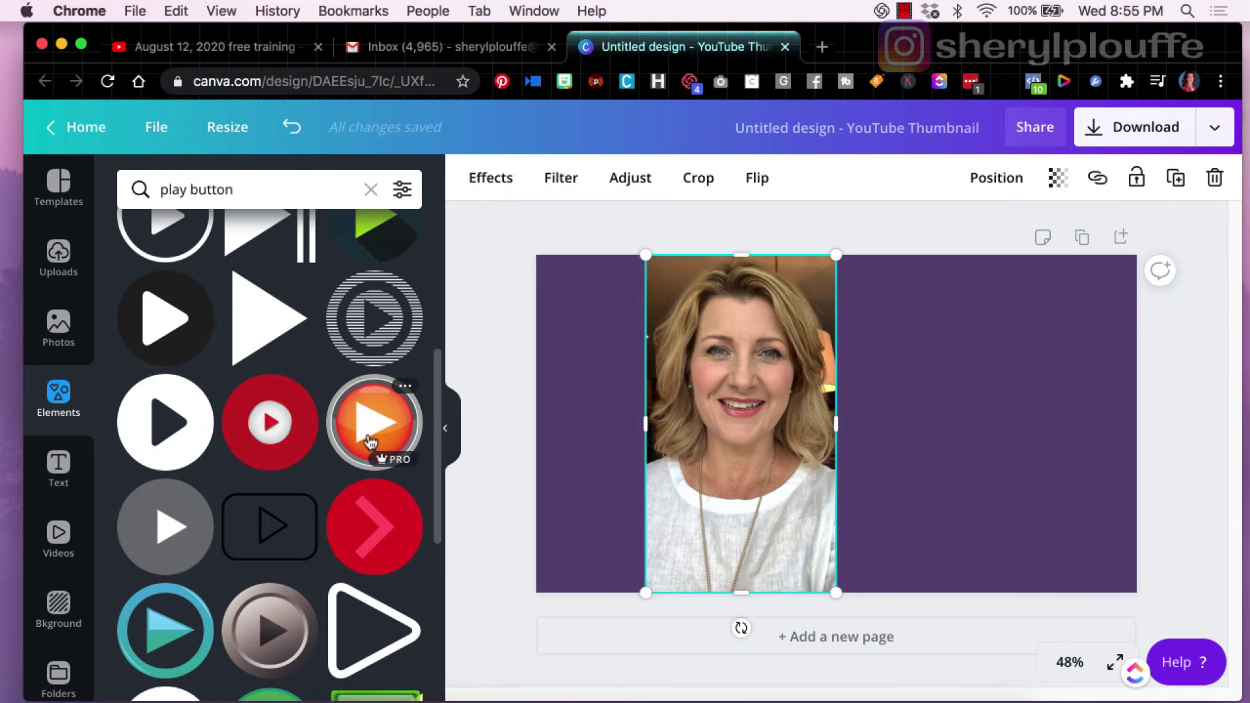
click(276, 533)
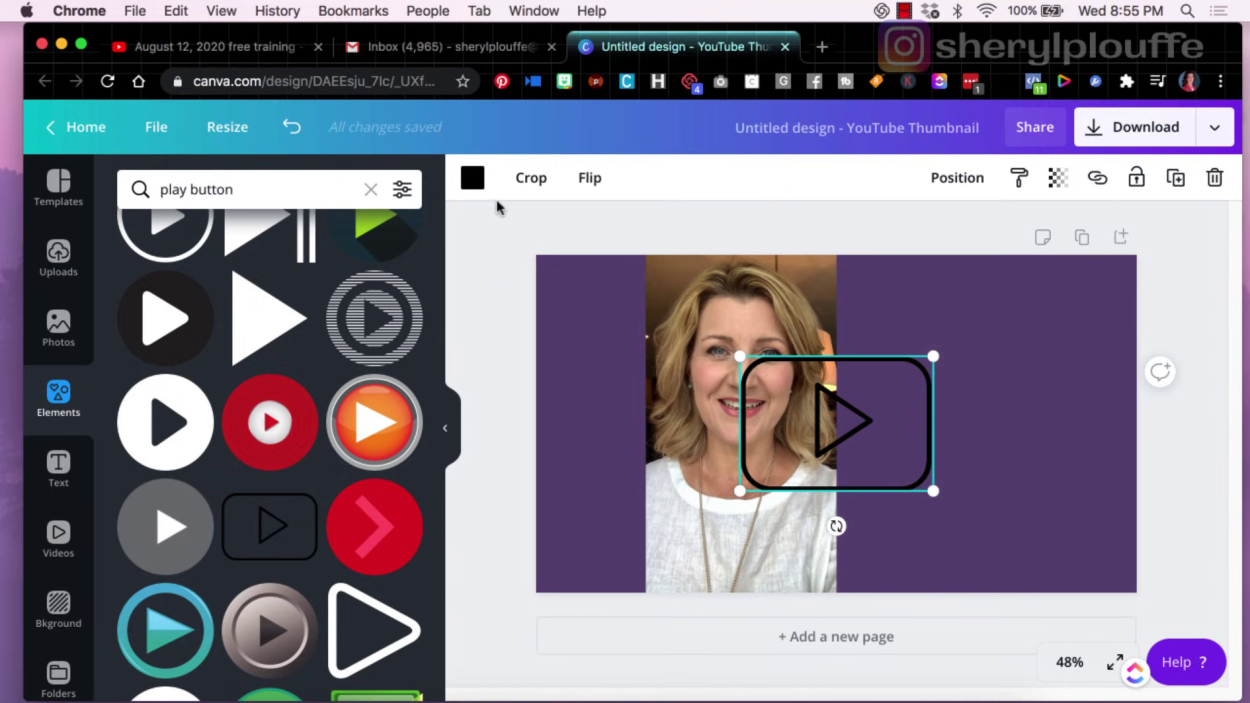
Make the play button white, shrink it, and place it over the photo's right edge
click(473, 178)
click(294, 472)
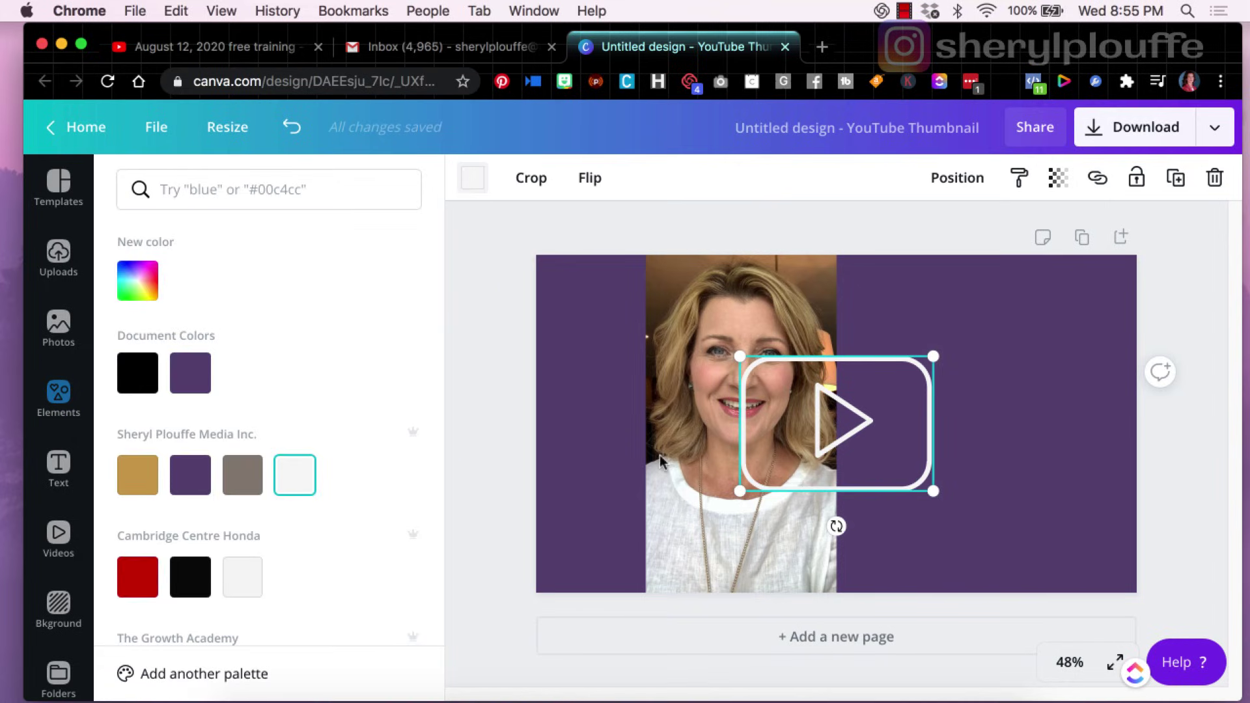
drag(933, 356, 894, 393)
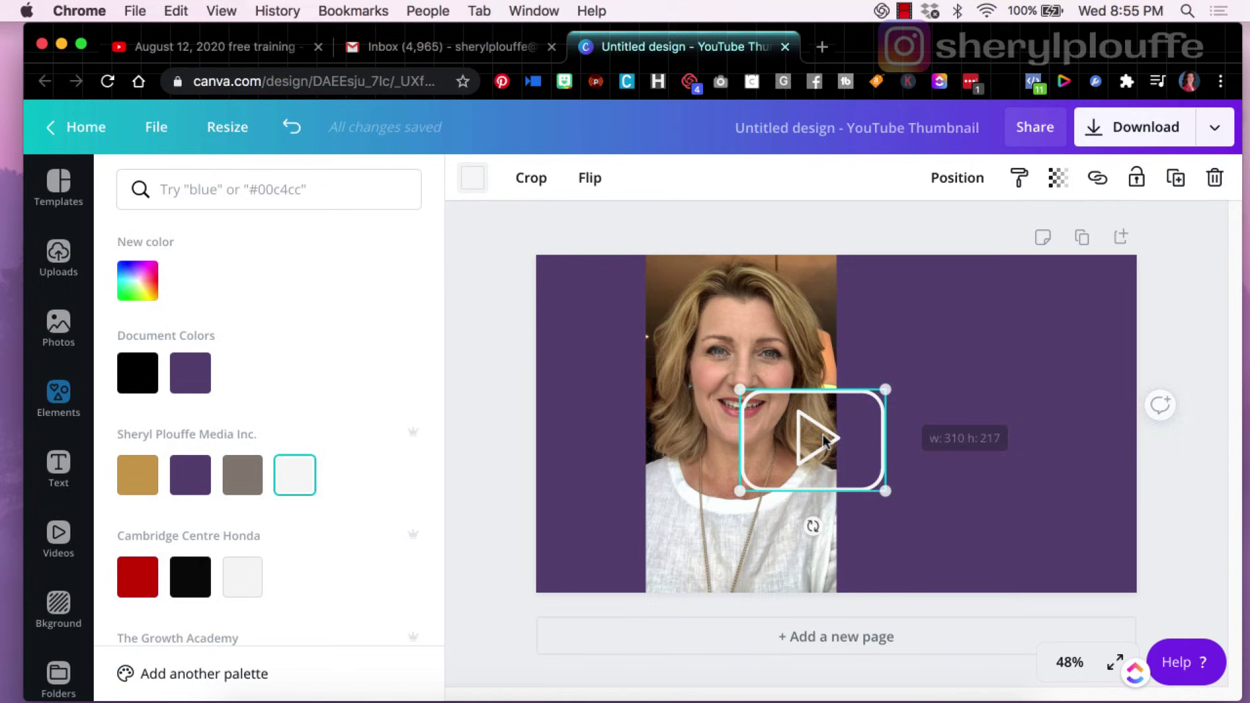
drag(822, 435, 843, 421)
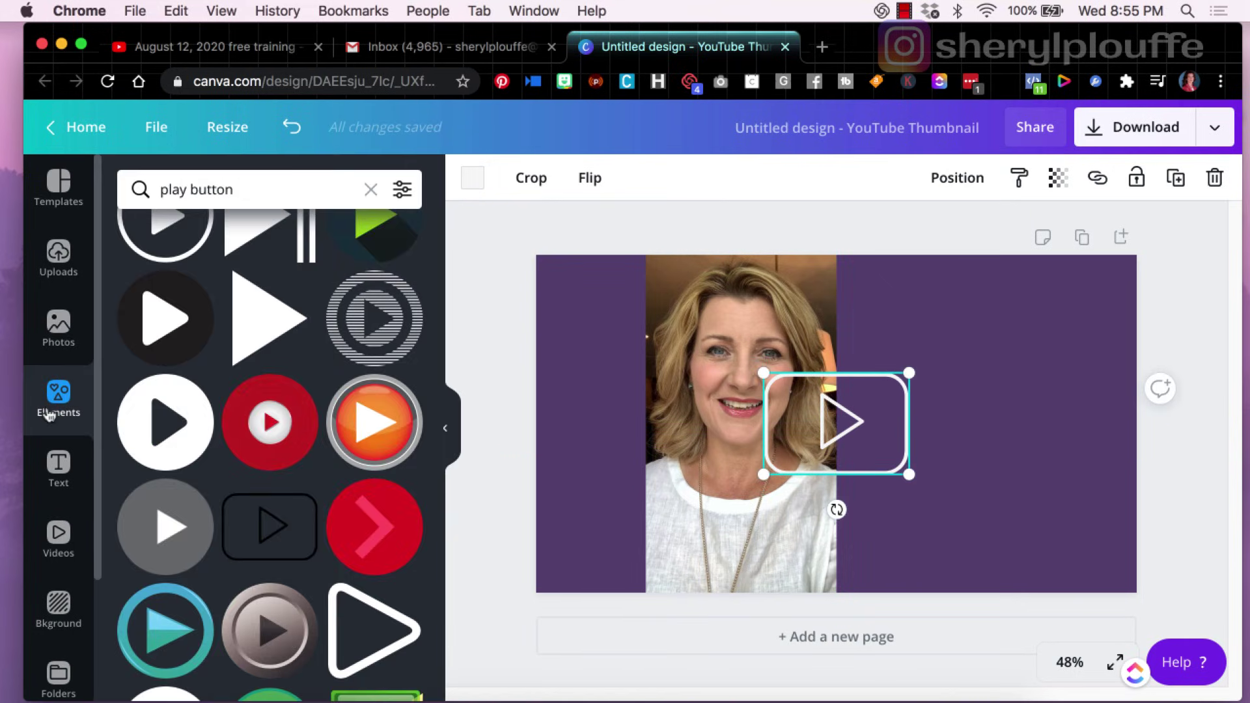
click(54, 466)
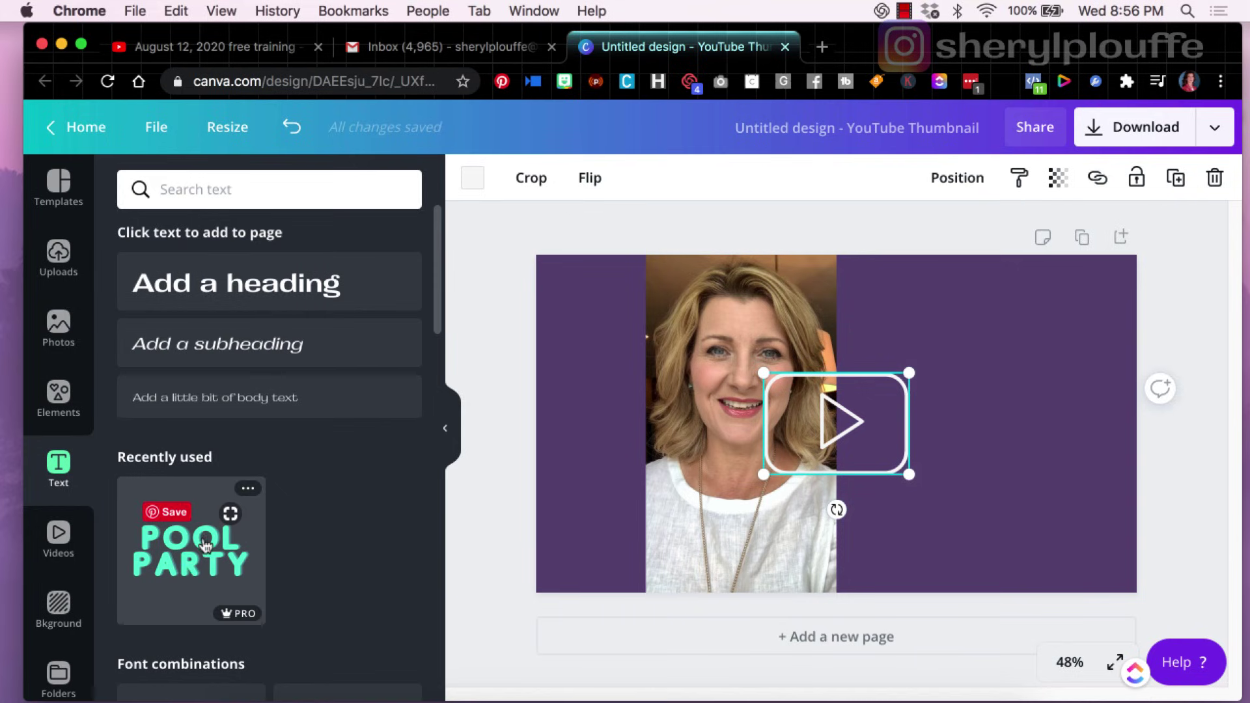
Add the red 'Stay Fearless' text to the purple area and send it behind the play button
scroll(195, 547, down, 3)
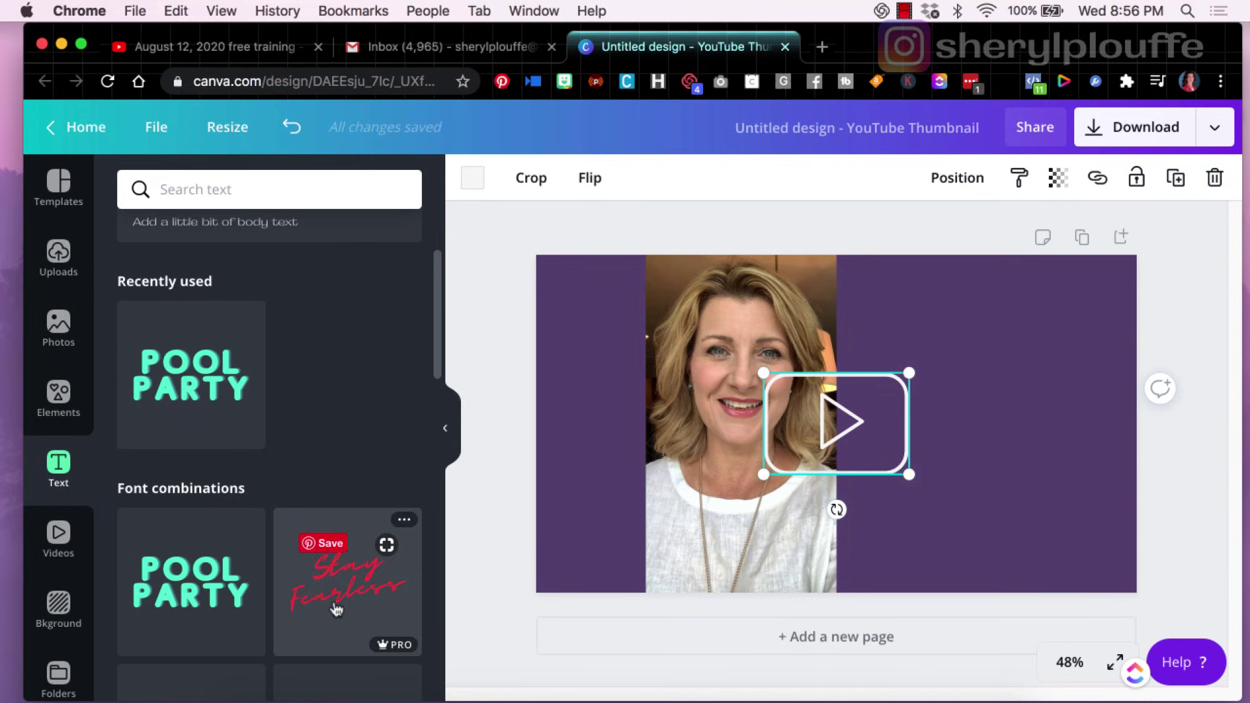
click(342, 567)
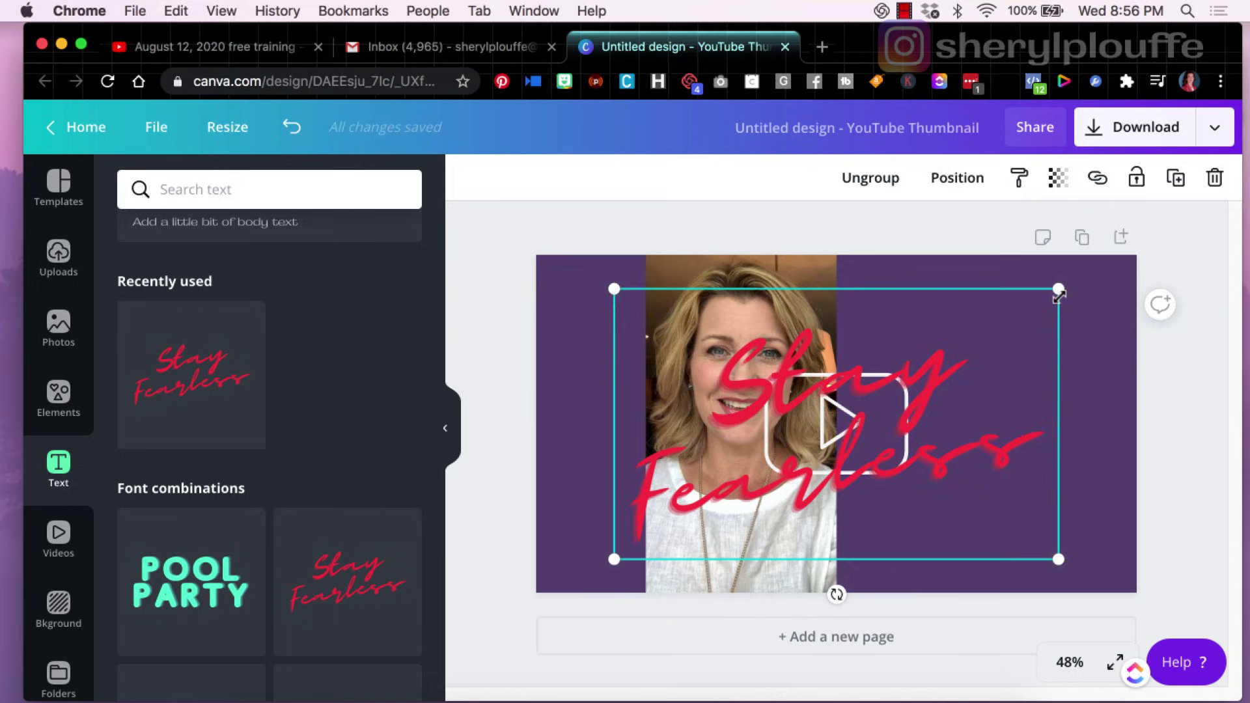
drag(1058, 288, 877, 397)
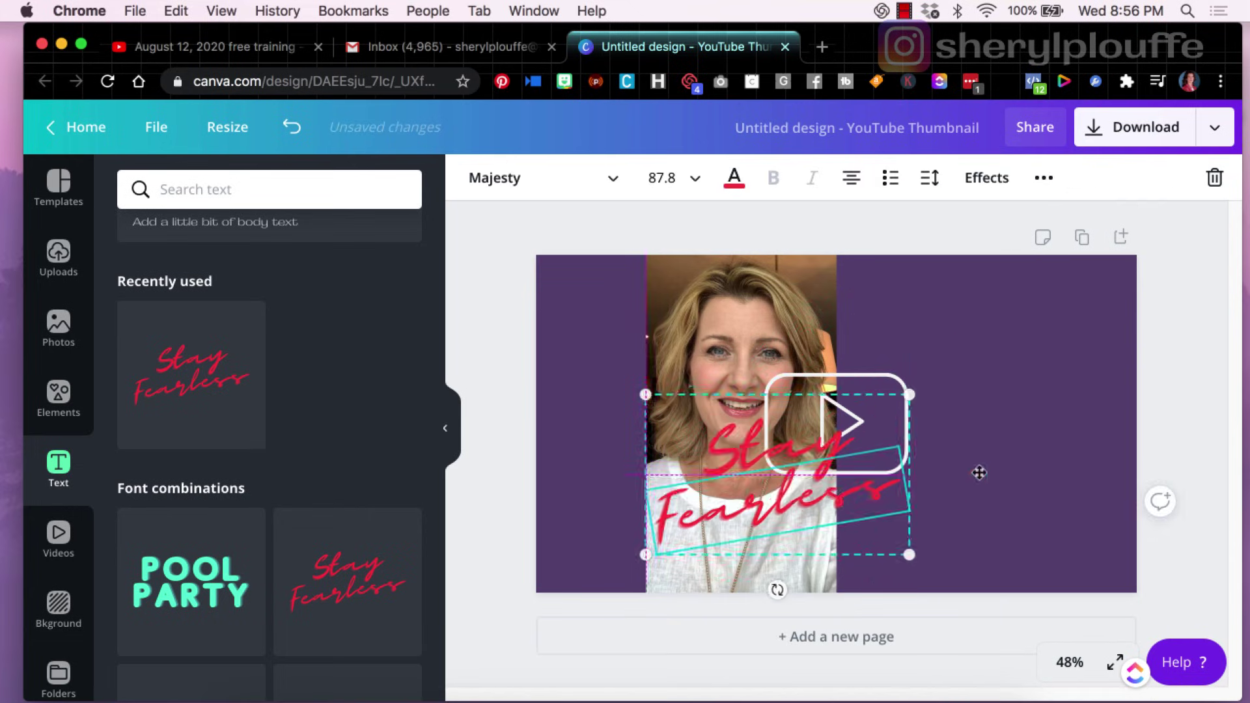
drag(979, 473, 971, 447)
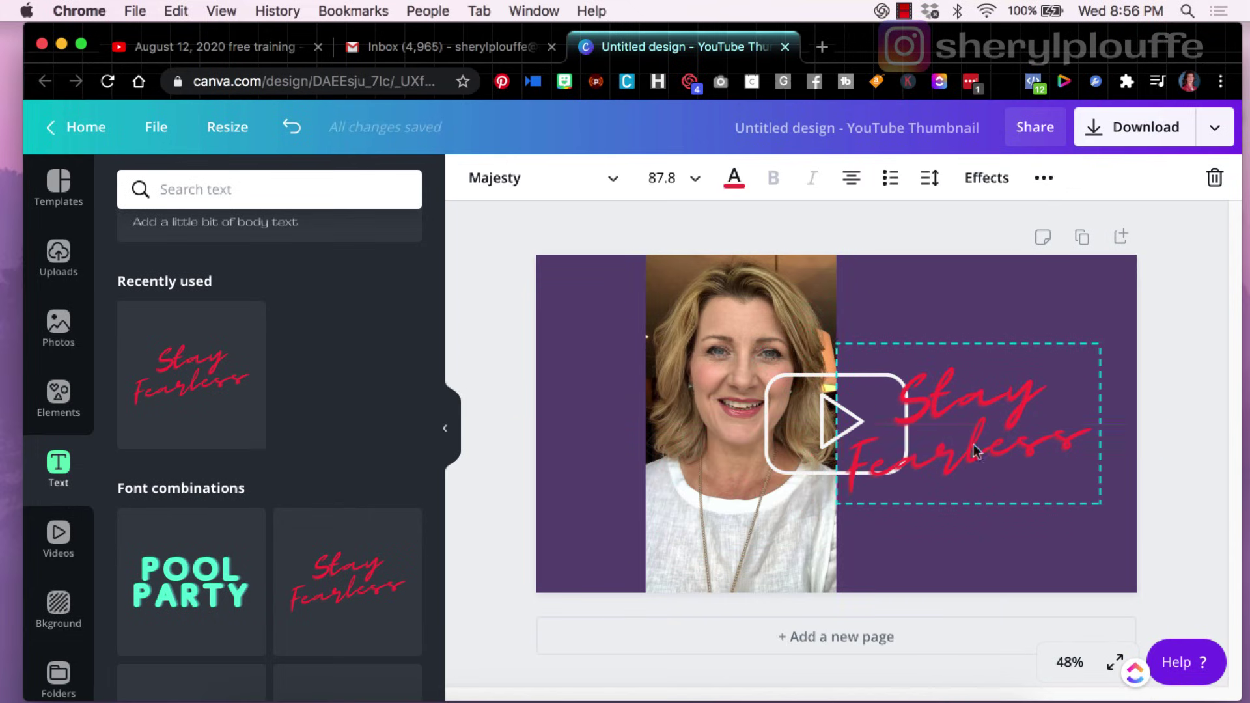
click(1055, 179)
click(799, 226)
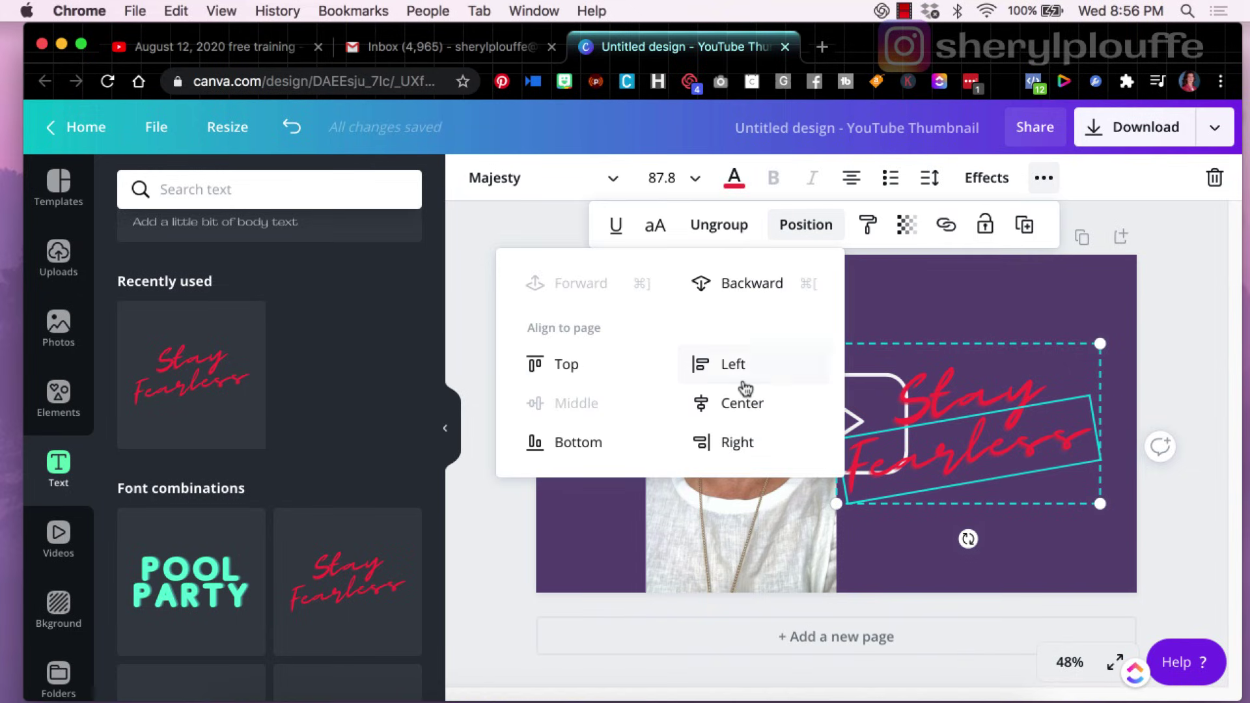
click(738, 280)
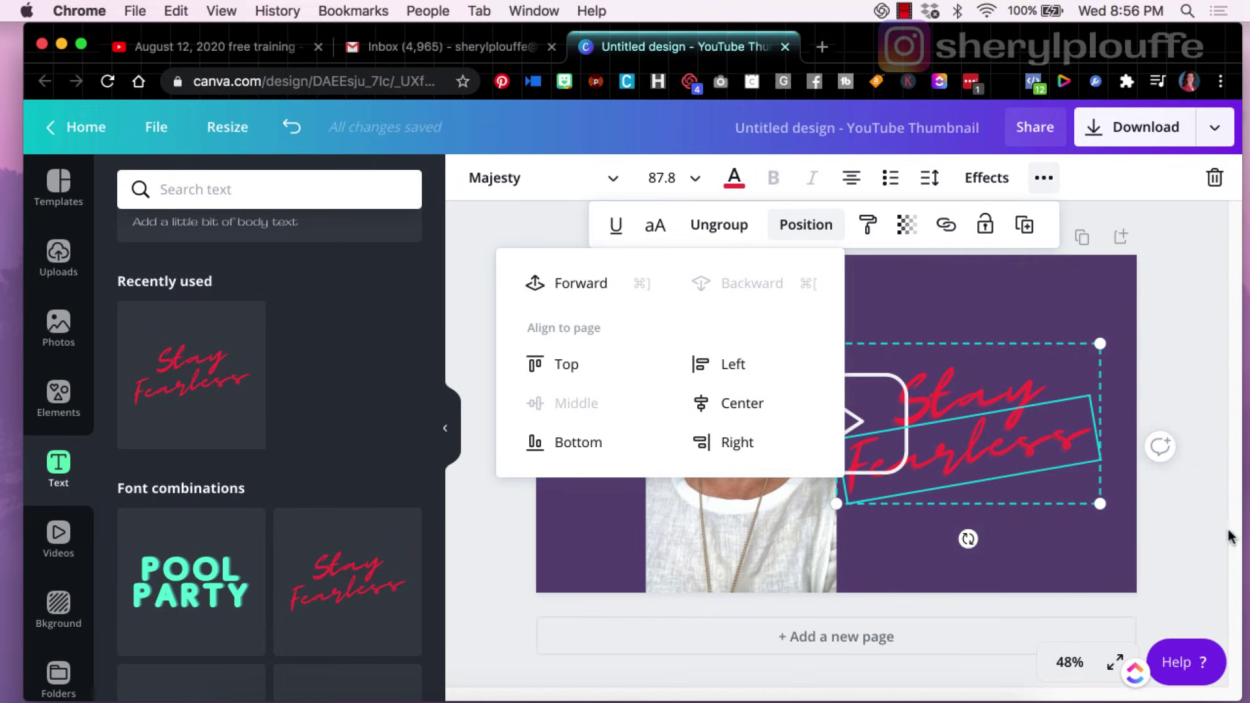
click(1185, 493)
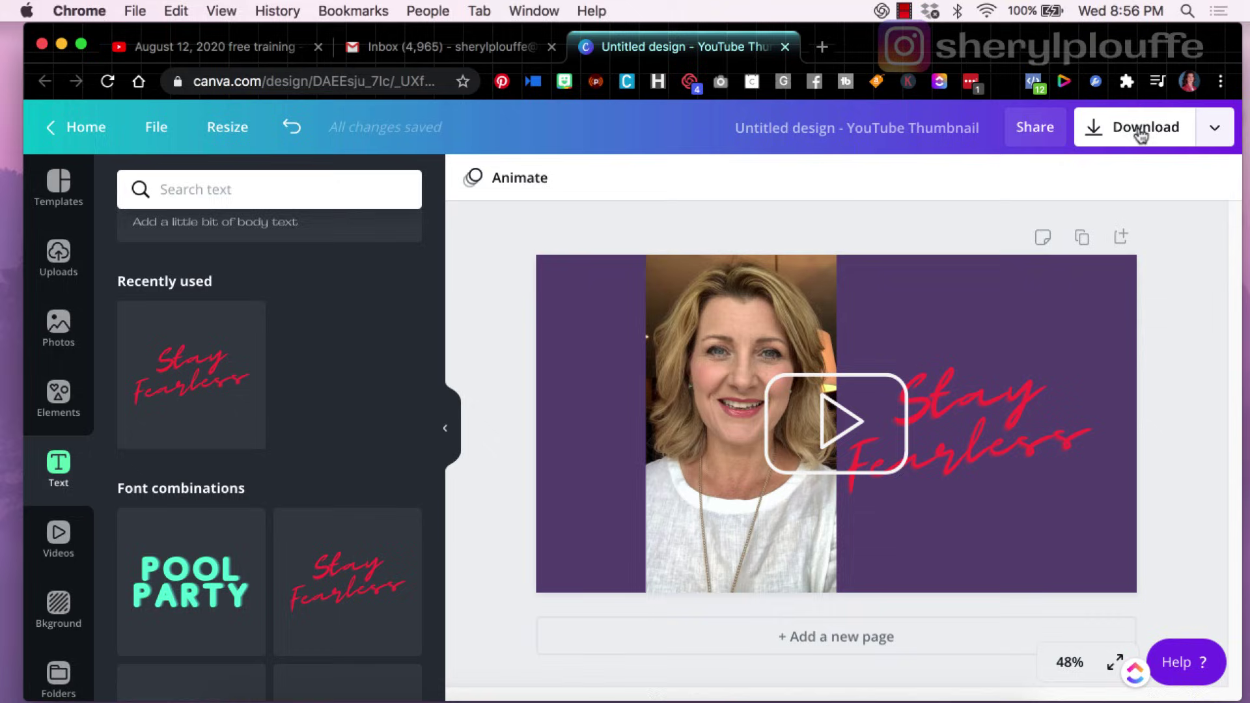
Upload Untitled design (2).png from Downloads as an inline photo in the Gmail draft
click(447, 57)
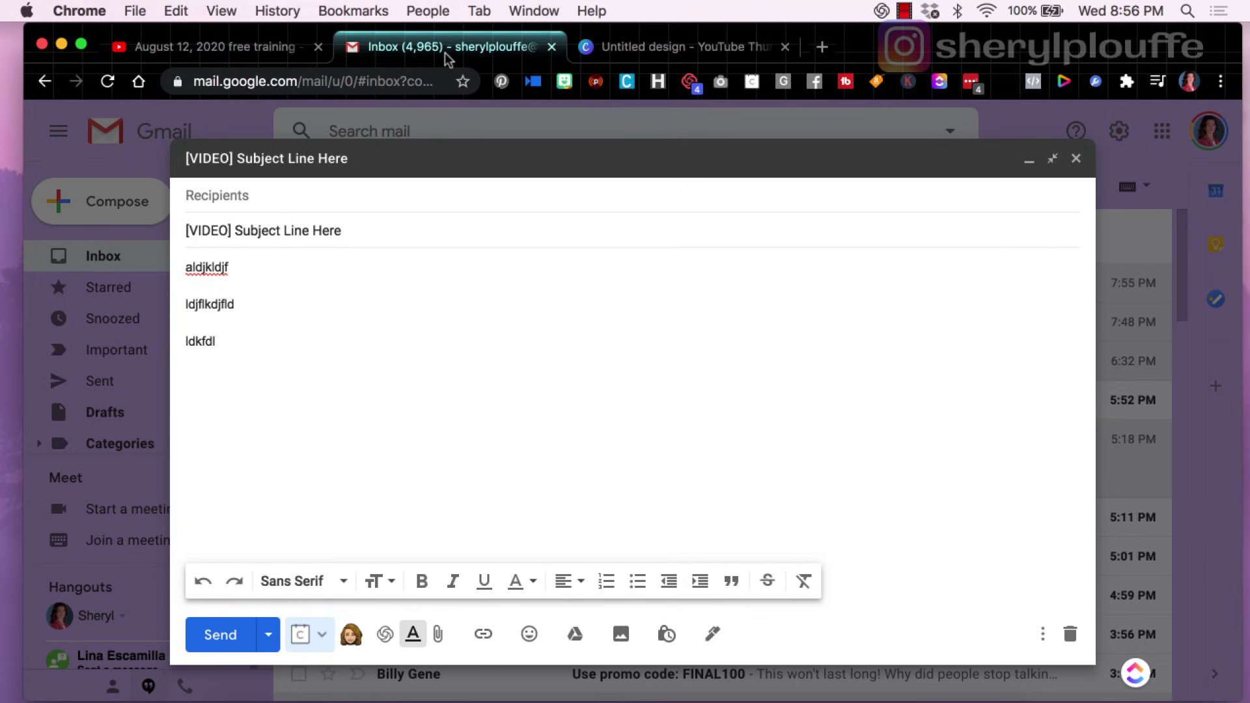
click(622, 635)
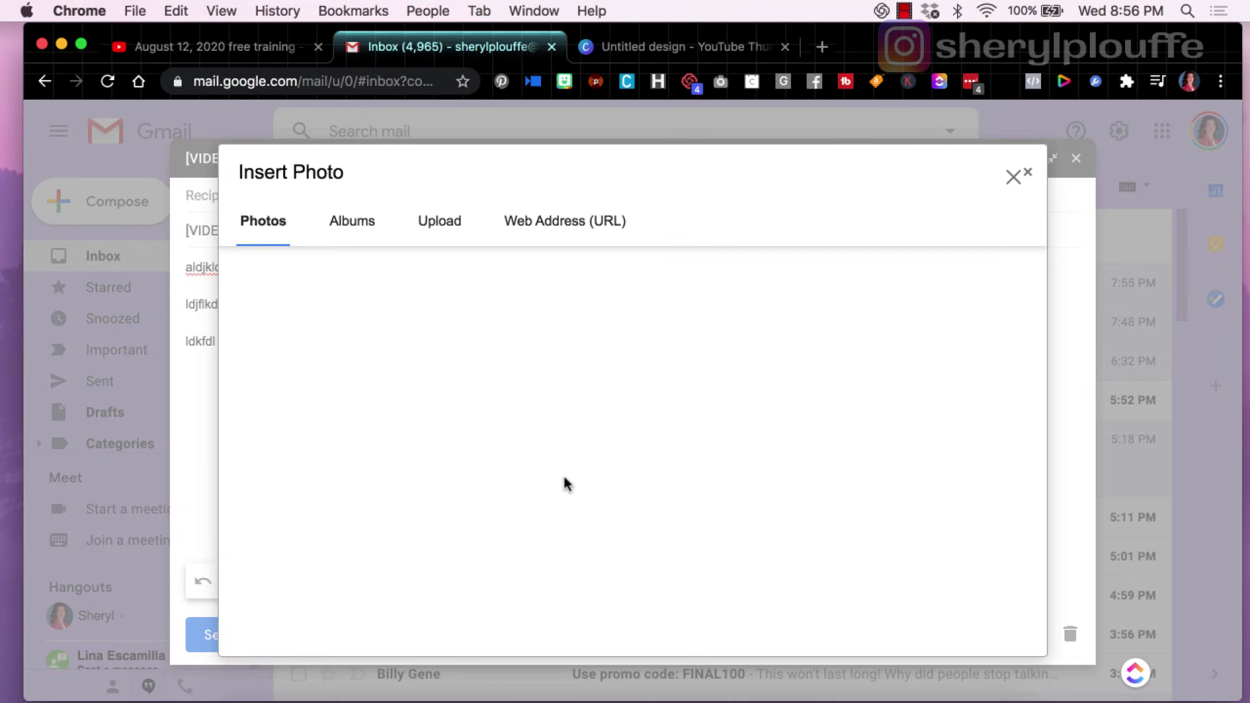
click(440, 221)
click(647, 450)
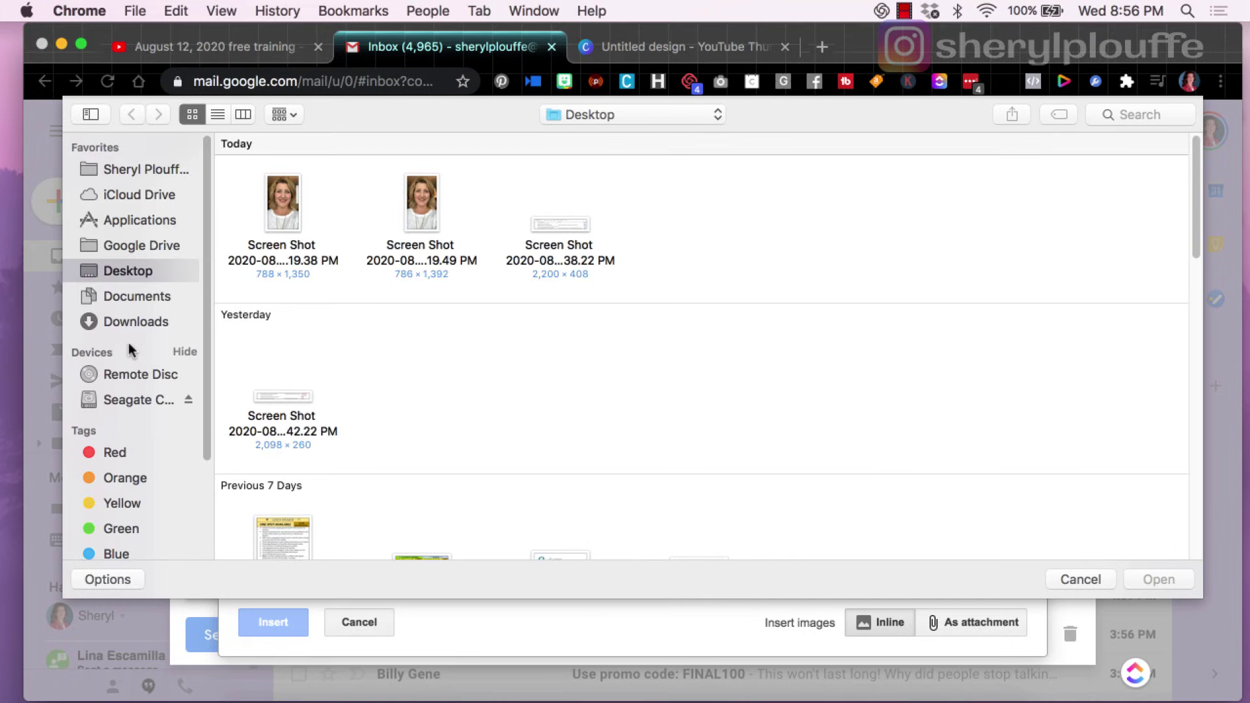
click(133, 325)
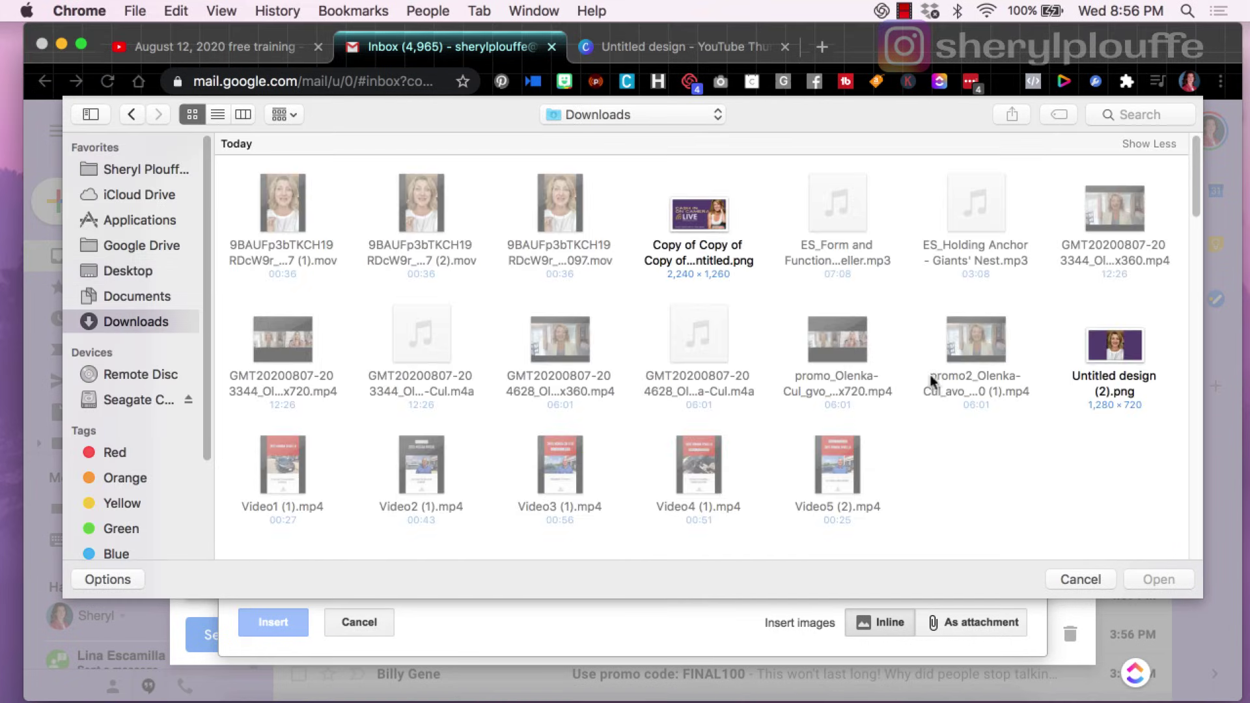
click(1114, 345)
click(1158, 580)
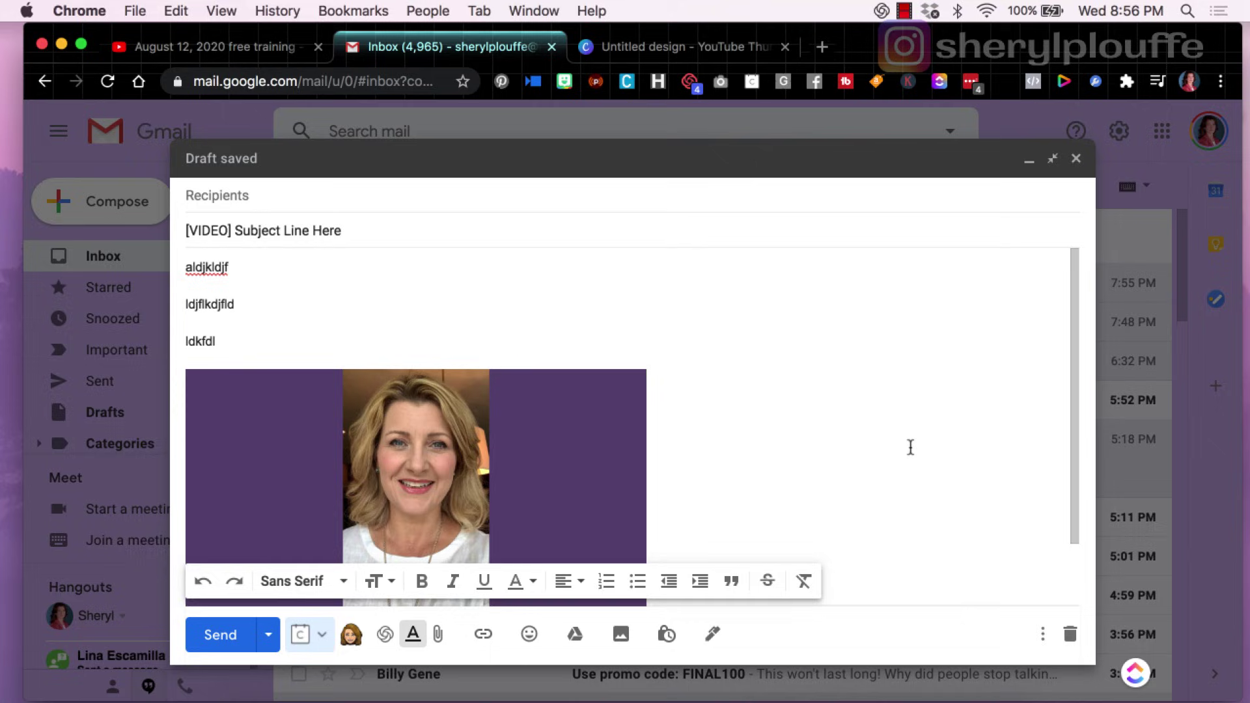
Select the inline purple thumbnail image below the placeholder lines in the draft body
scroll(840, 466, down, 2)
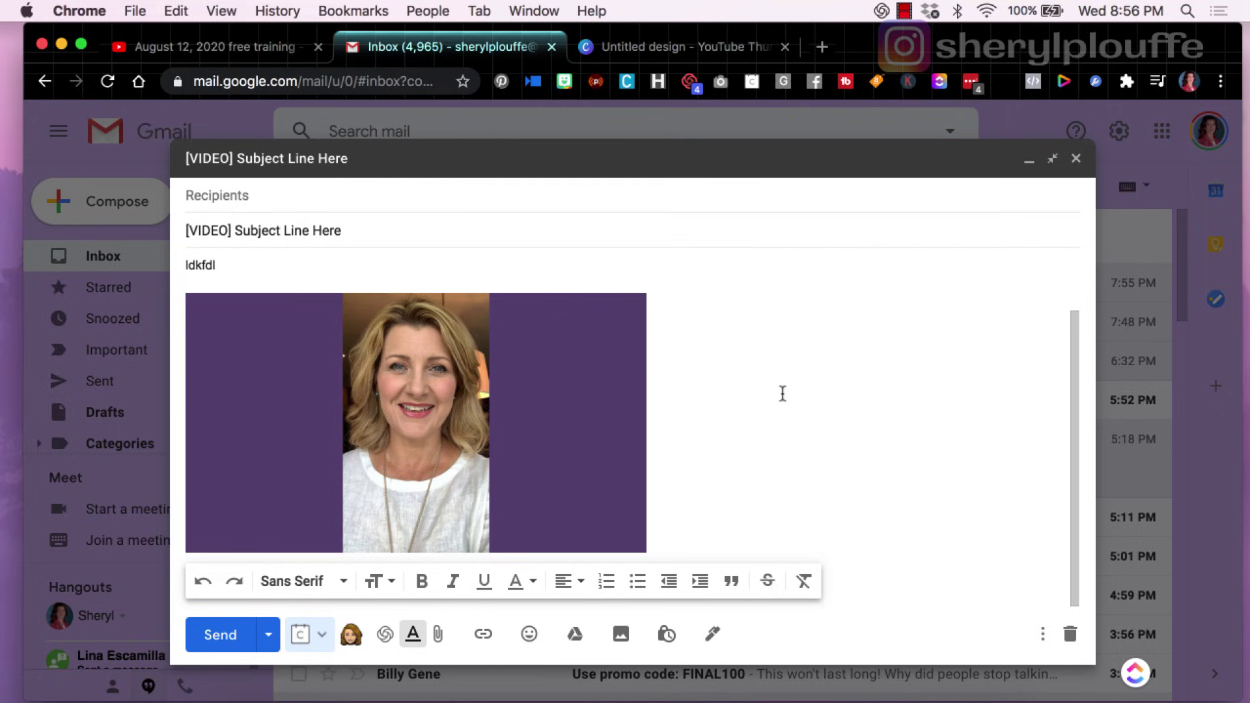
click(794, 402)
drag(794, 402, 364, 401)
click(364, 401)
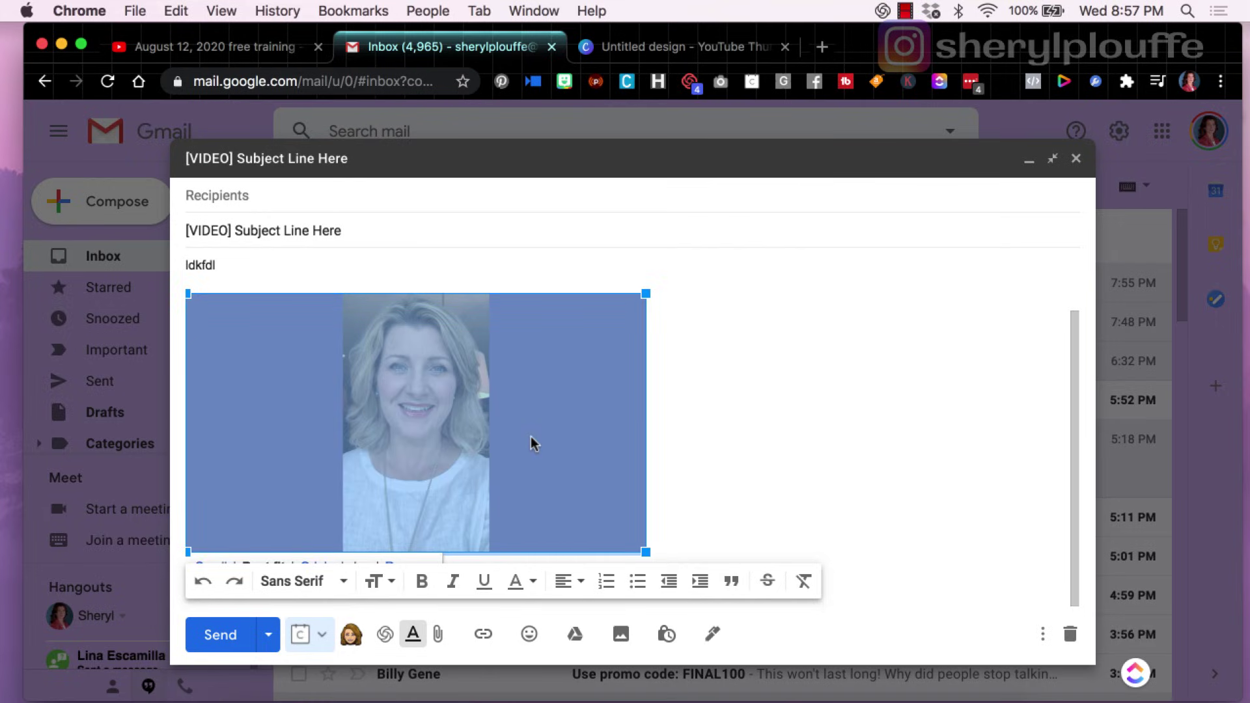
click(737, 510)
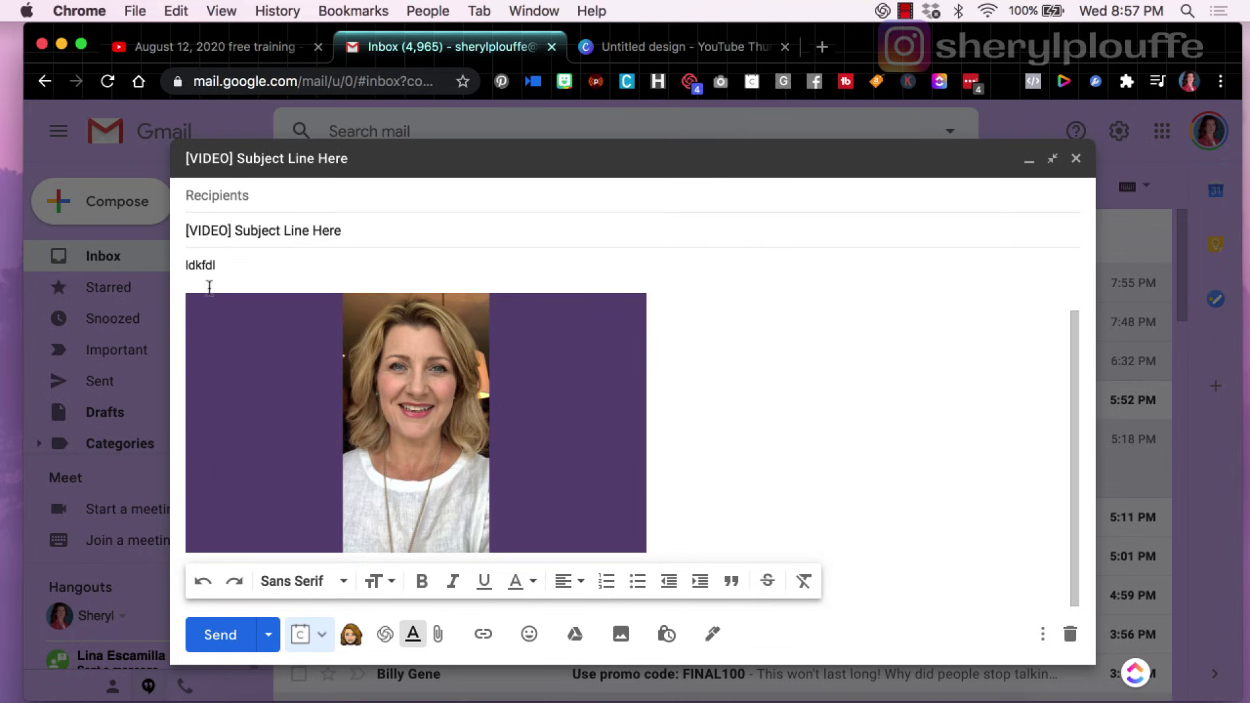
key(Up)
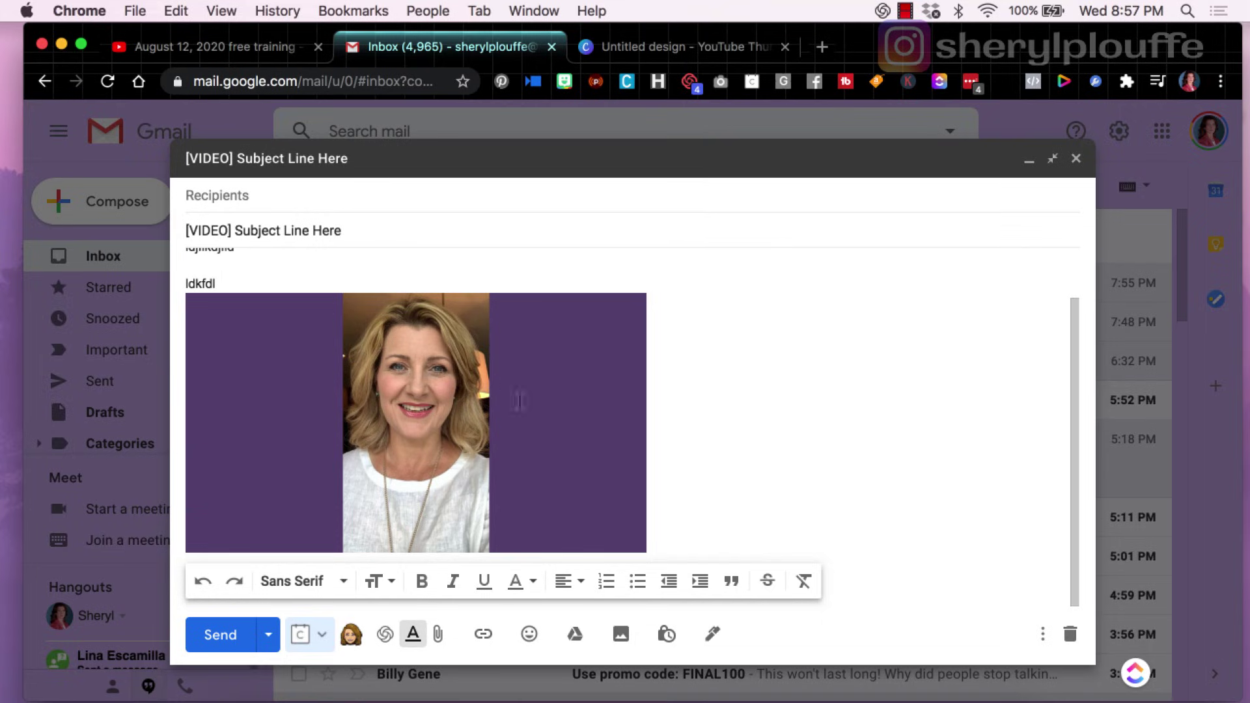
click(628, 412)
click(657, 414)
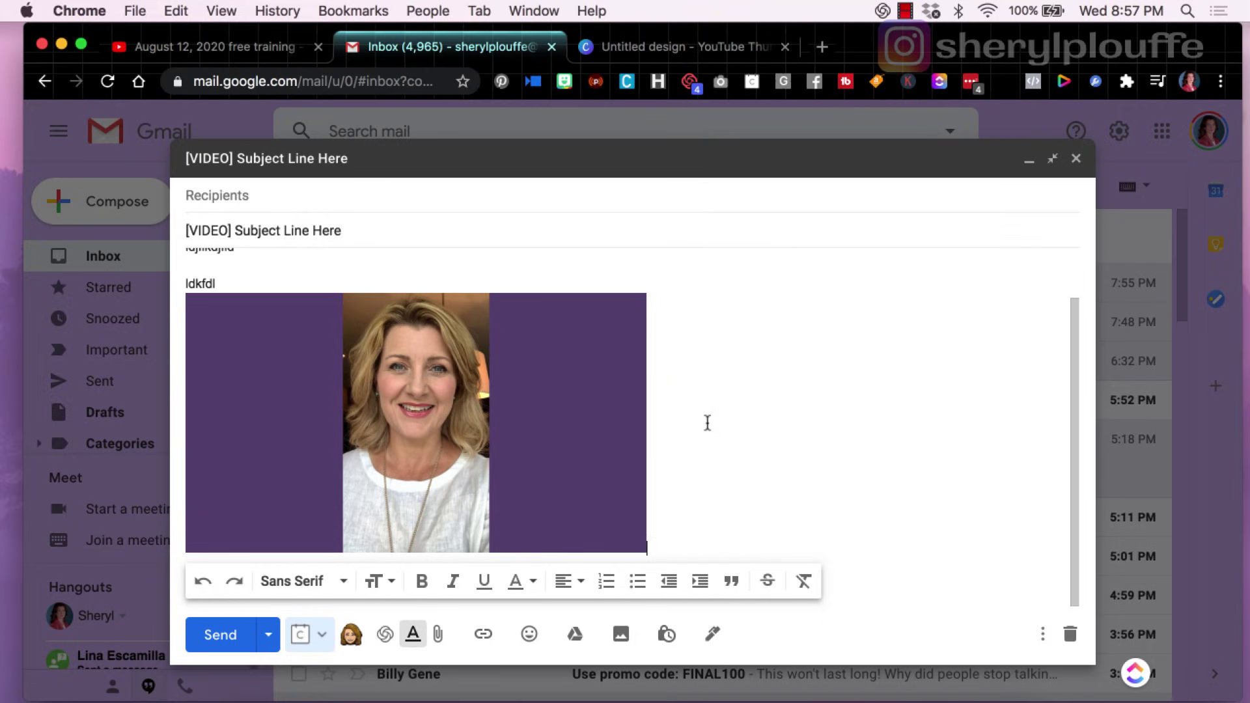
click(533, 410)
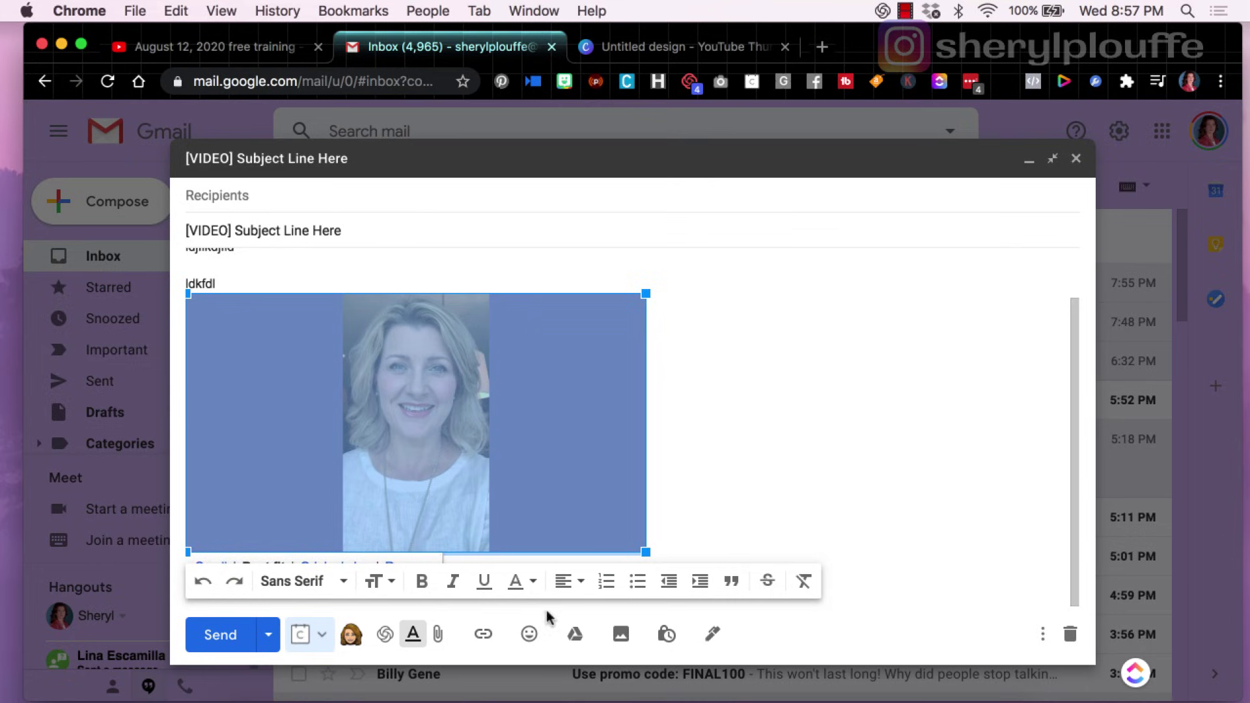
click(482, 634)
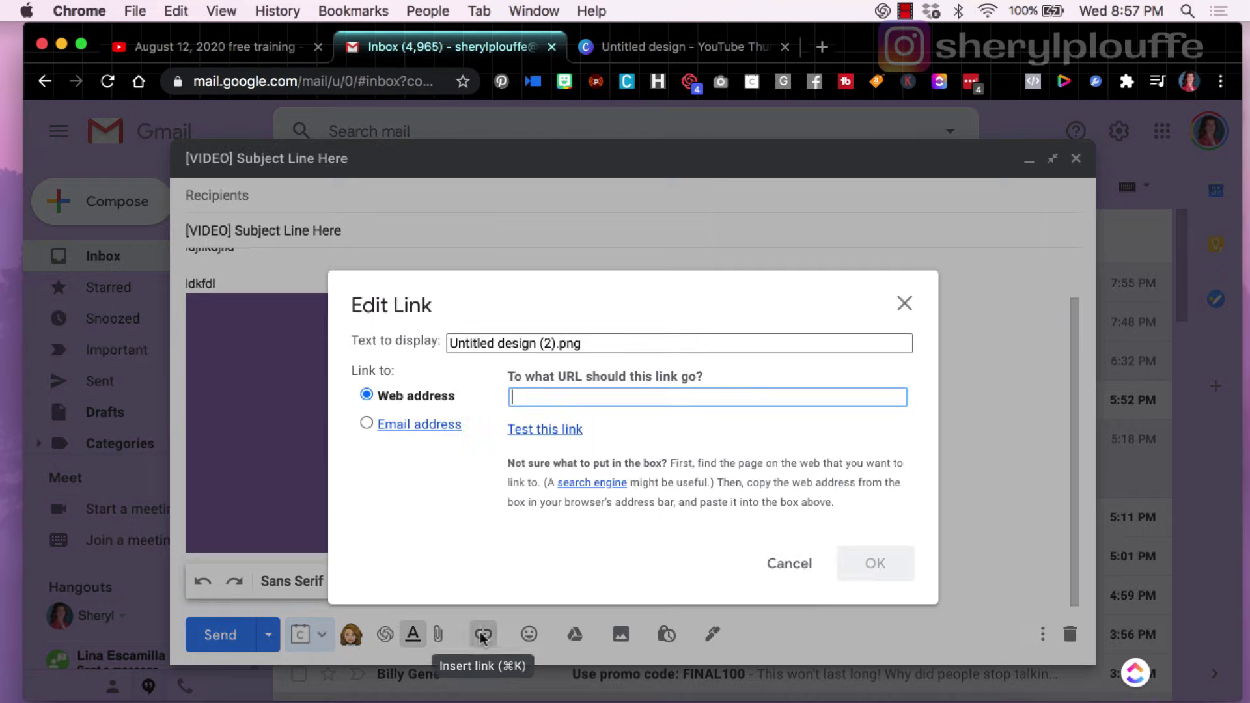
click(262, 58)
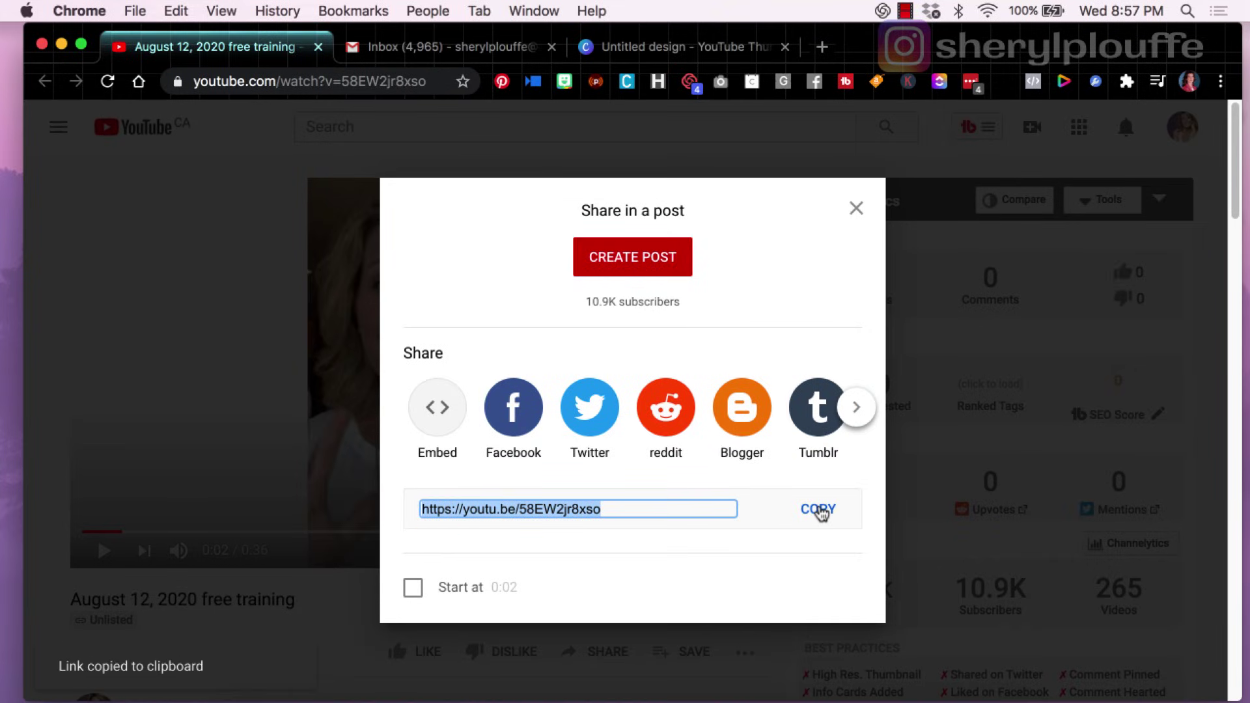
click(477, 49)
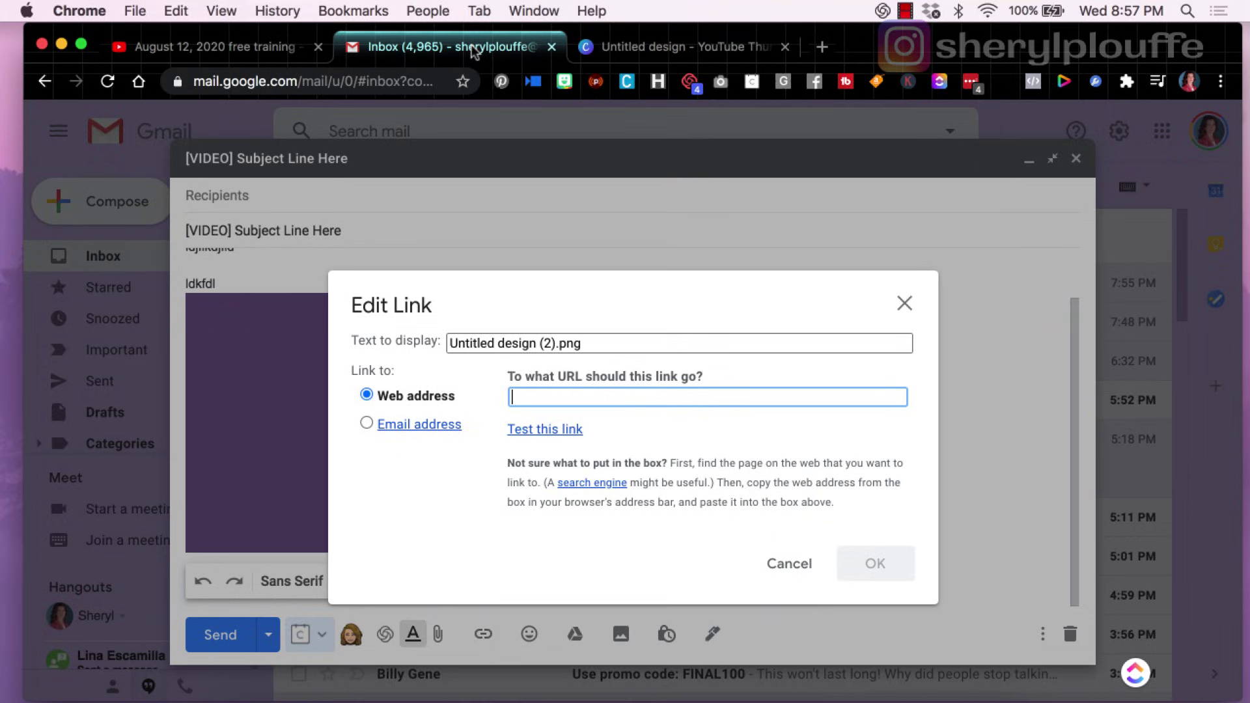
right_click(561, 396)
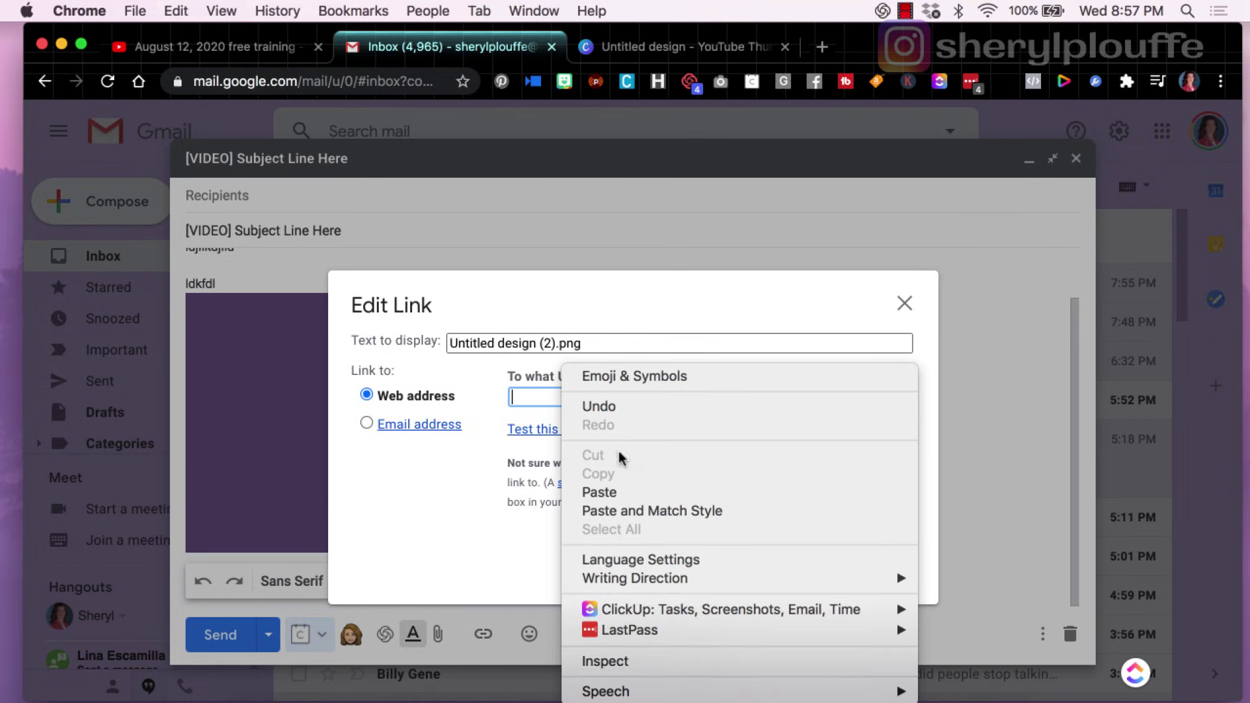
click(609, 489)
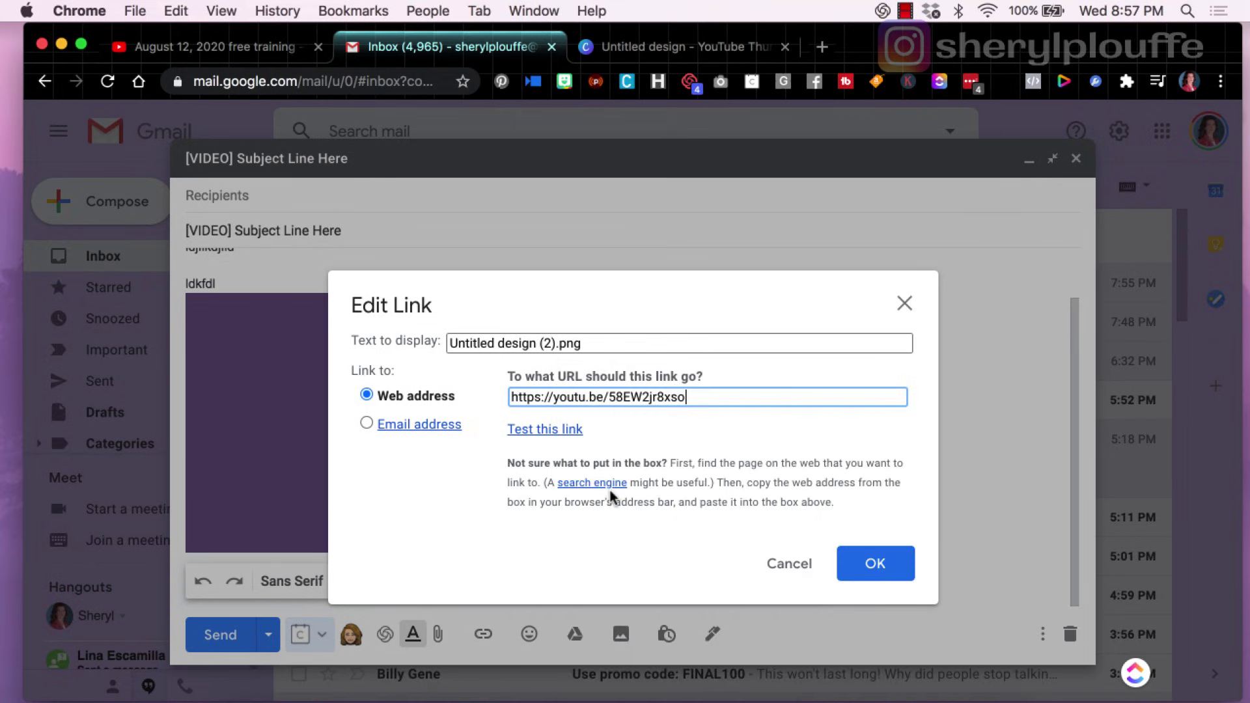
click(872, 563)
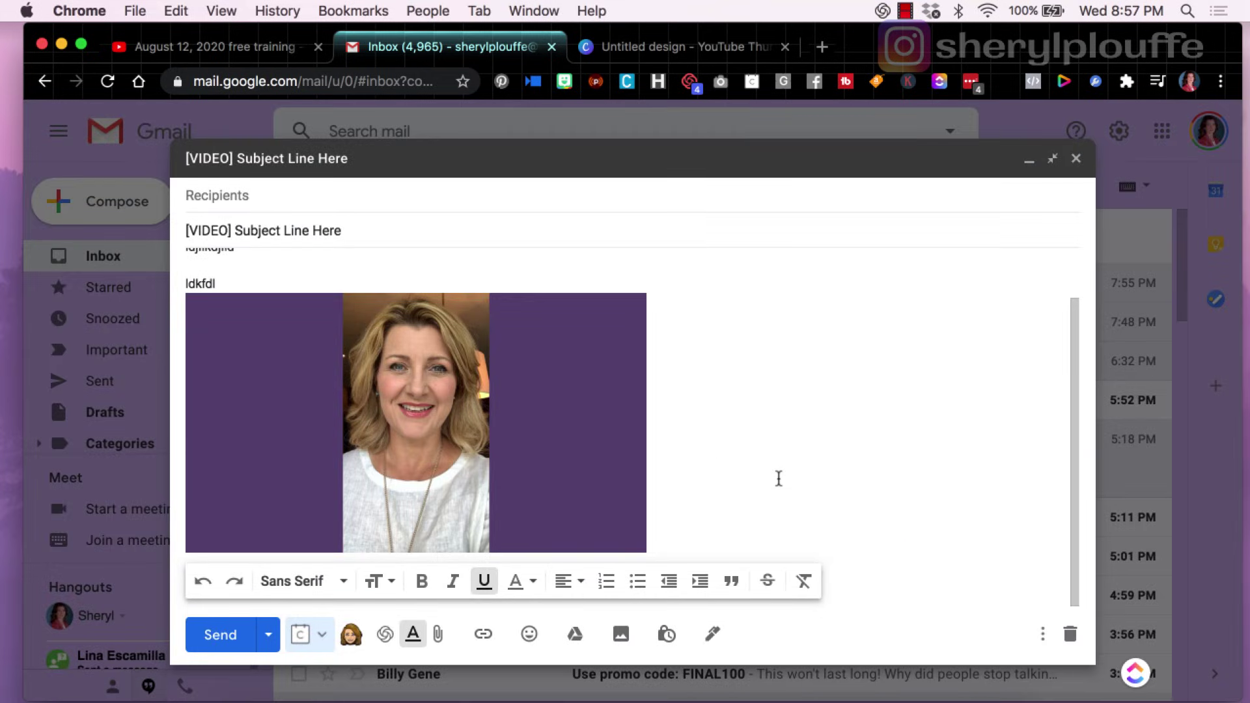
click(580, 472)
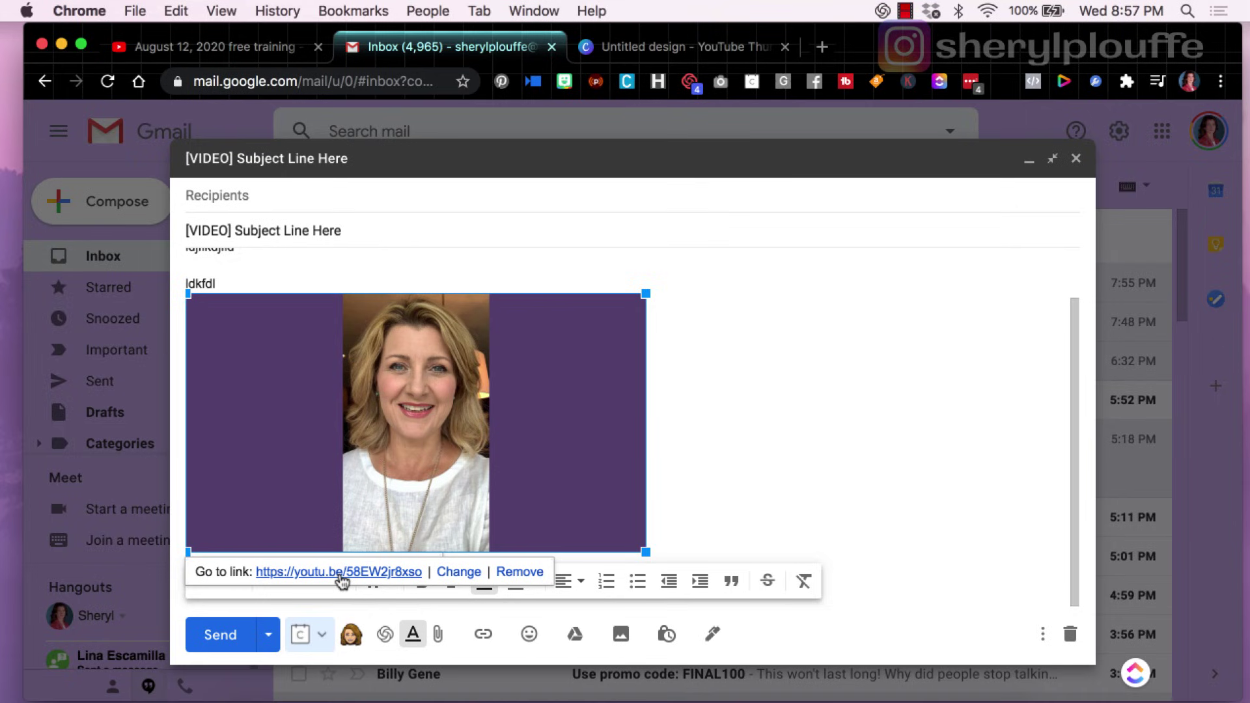
click(770, 450)
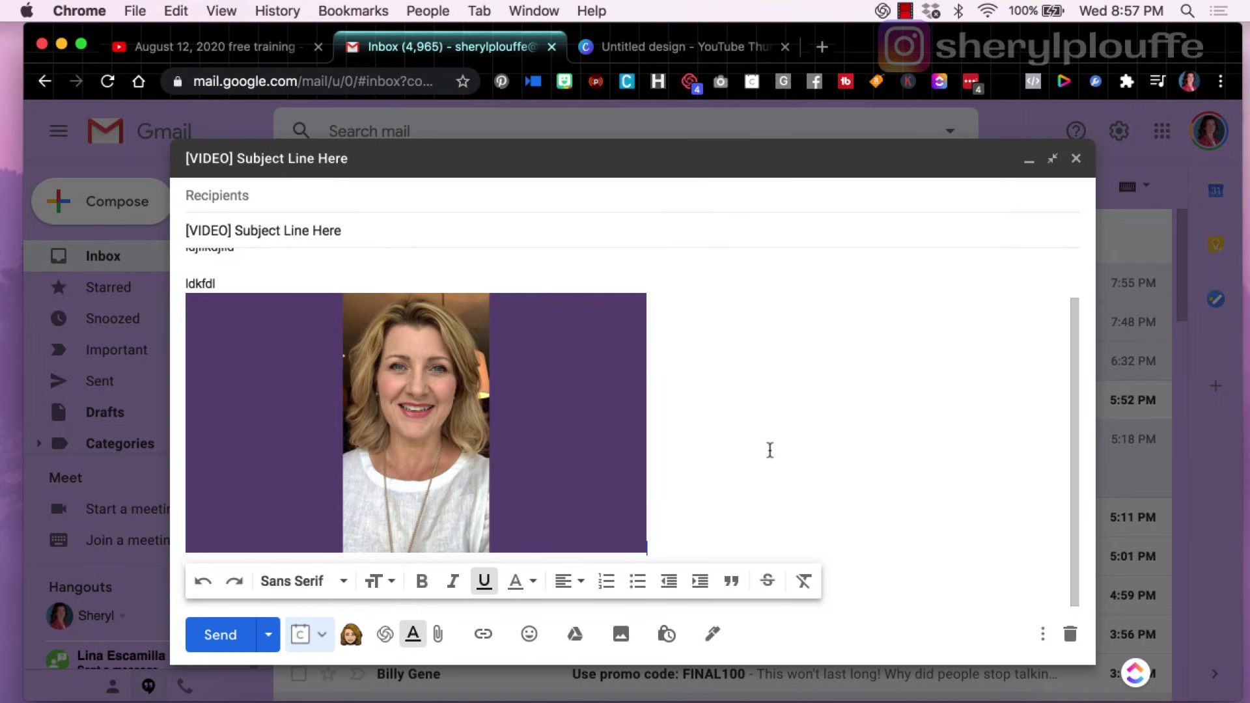
click(661, 46)
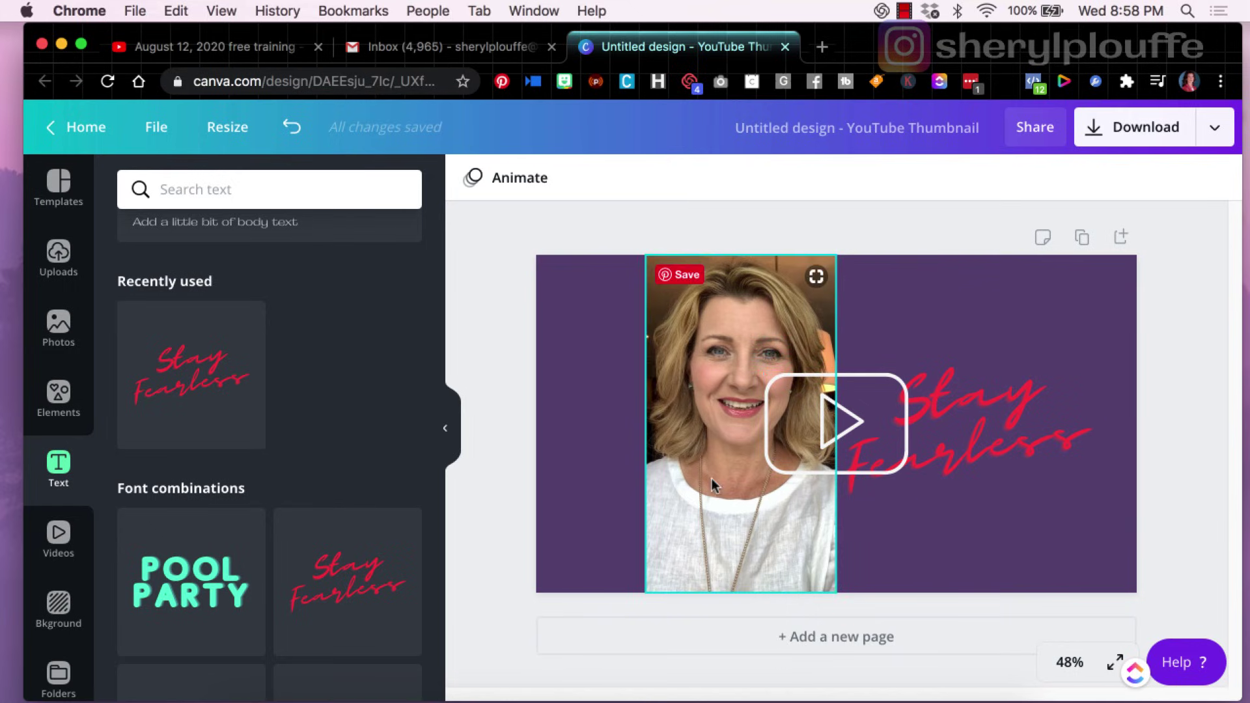
click(424, 52)
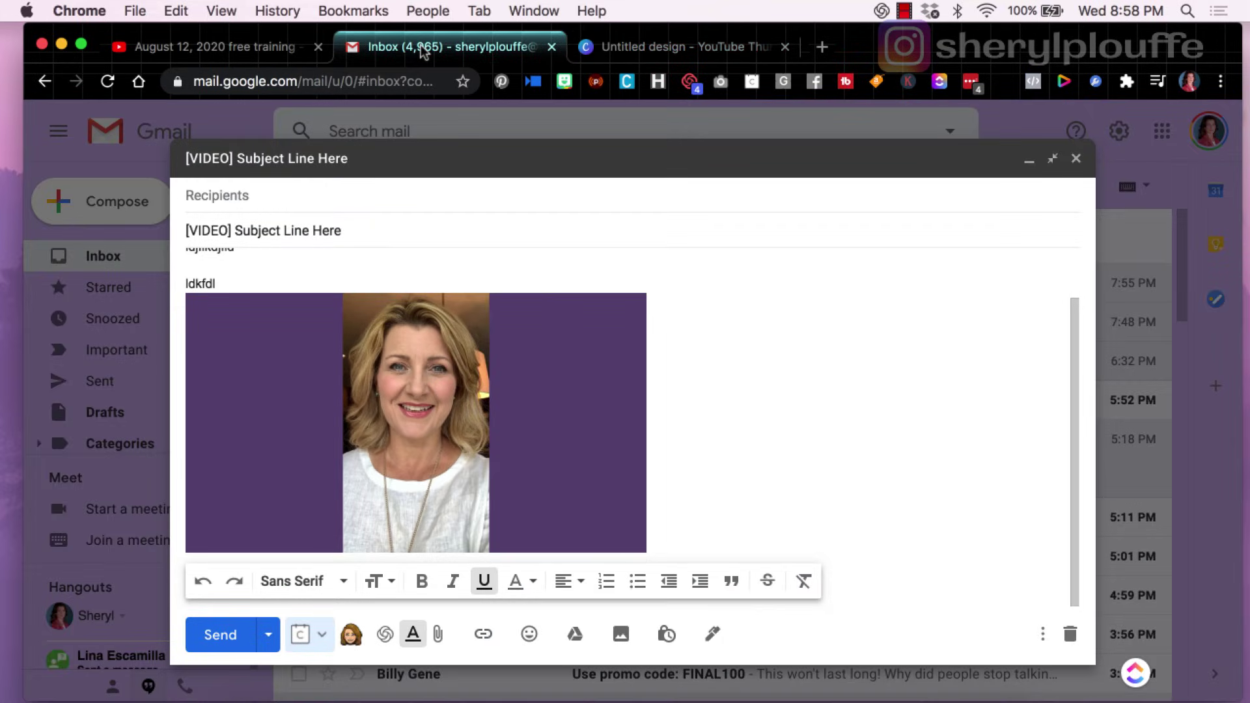
Switch back to the 'August 12, 2020 free training' YouTube video tab
click(222, 47)
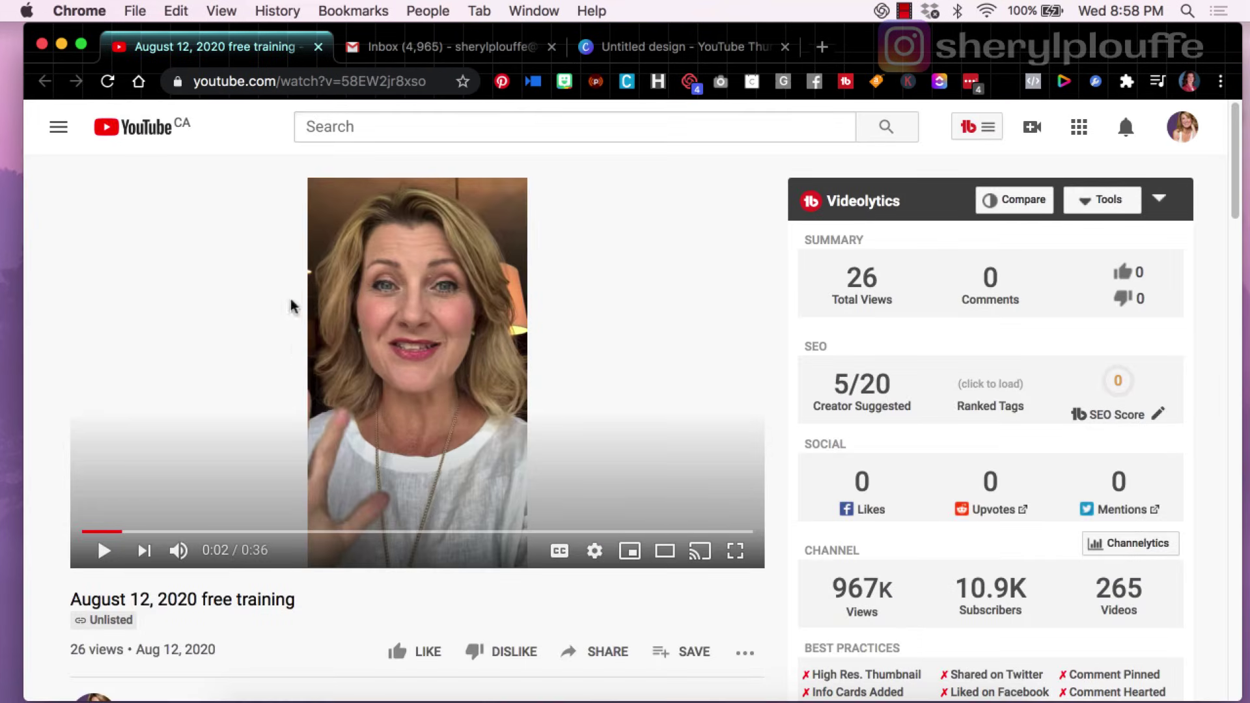